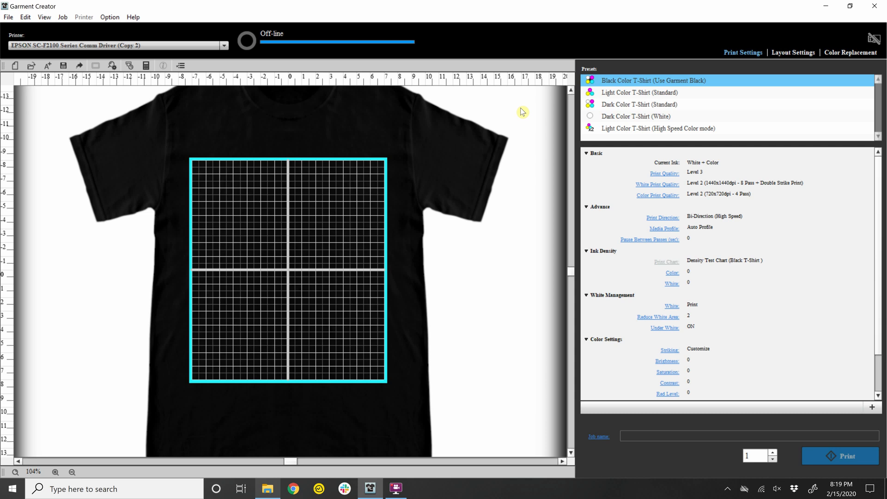
Place Earth Meltdown.png from the Desktop folder on the shirt's platen and move it up near the platen's upper edge
key("alt+Tab")
key("Tab")
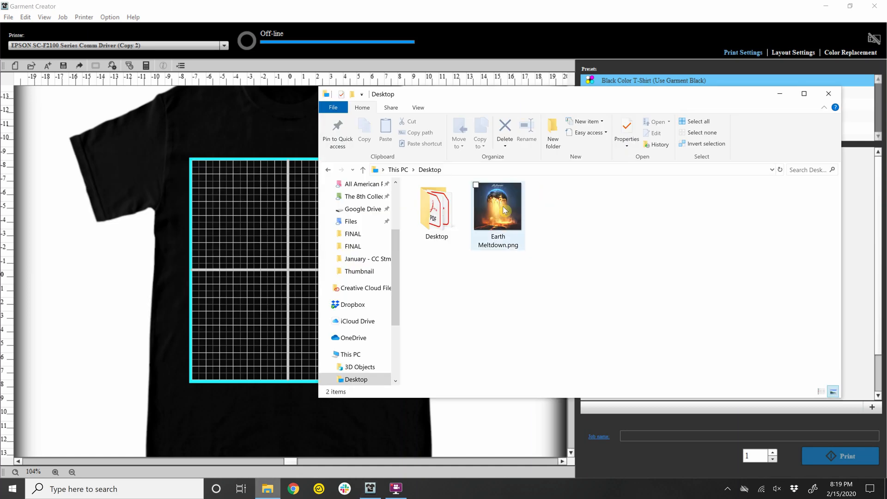
left_click_drag(502, 206, 235, 229)
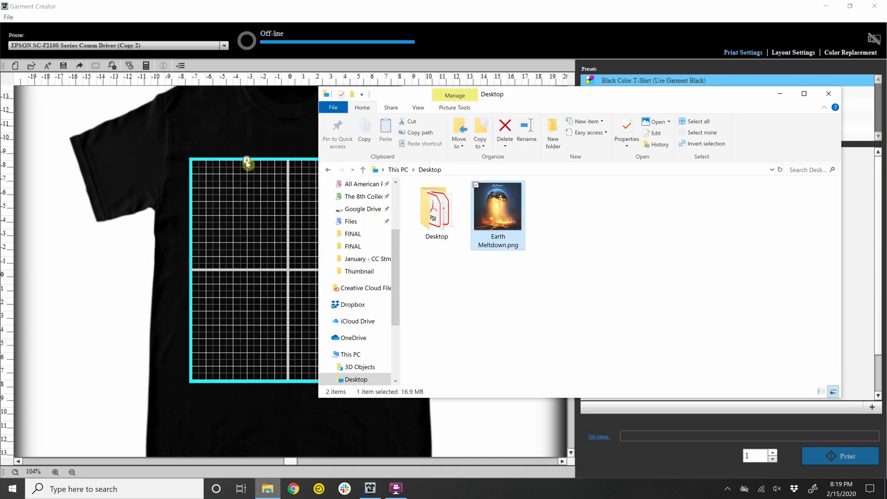
left_click_drag(247, 162, 247, 162)
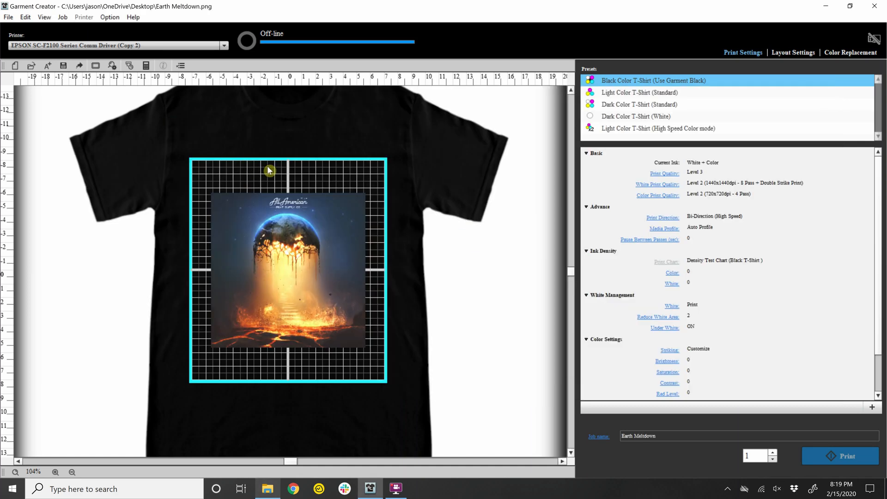
left_click_drag(317, 261, 320, 234)
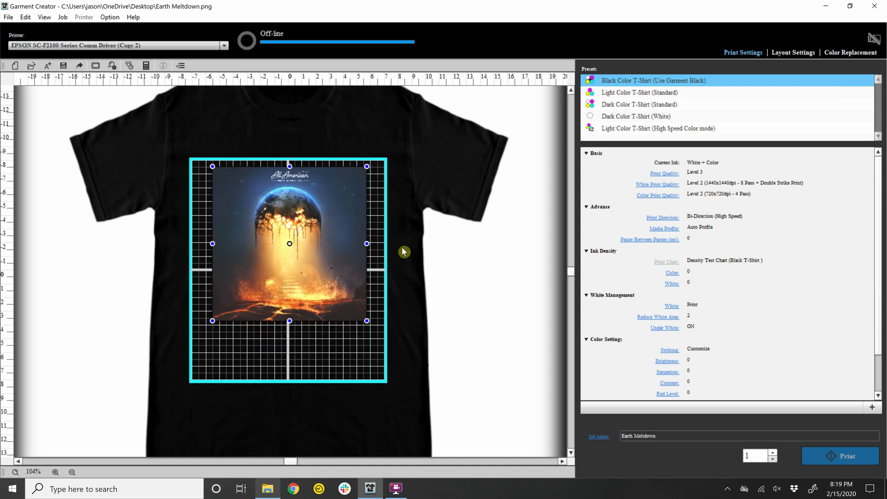
Try to add Earth Meltdown.png from the Desktop folder to the shirt a second time without saving the file
key("alt+Tab")
left_click_drag(545, 98, 664, 86)
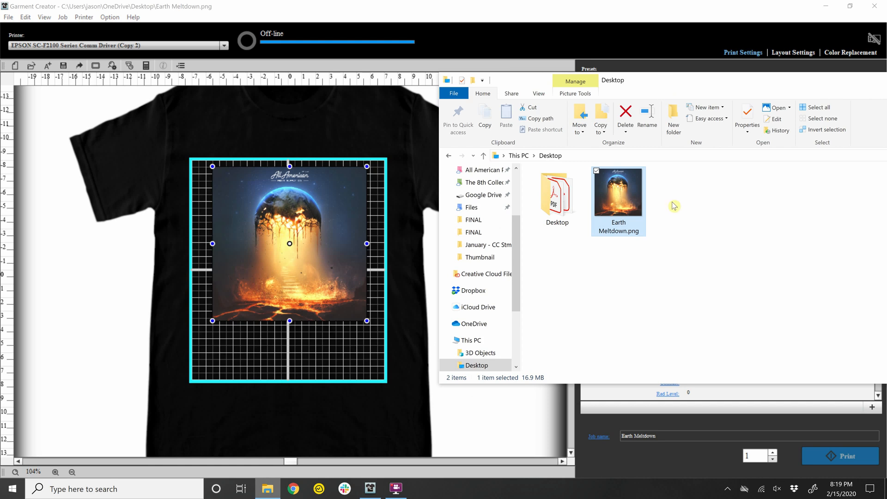
left_click_drag(621, 191, 307, 249)
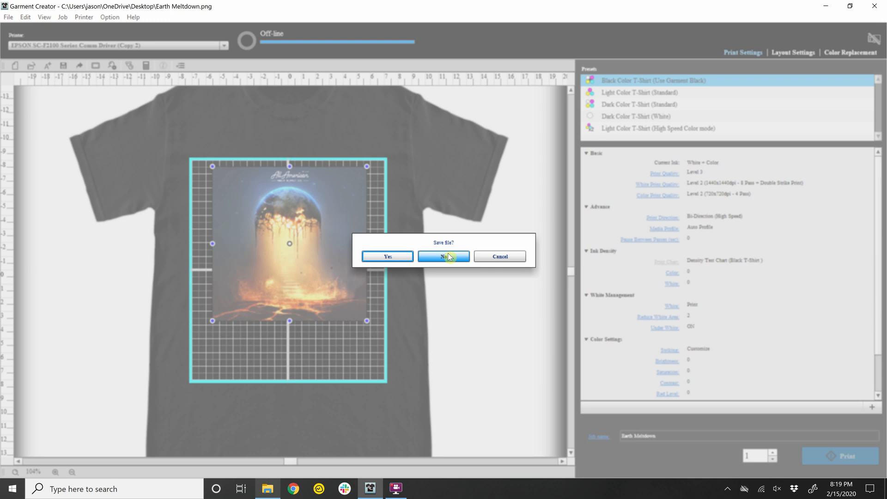
left_click(448, 257)
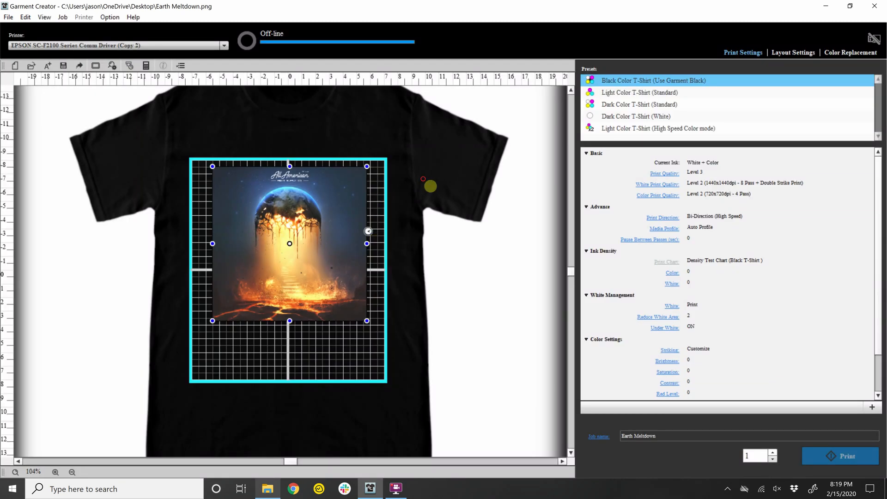
Open the artwork for layout editing and add Just a Red Square.jpg from the Graphics folder
left_click(423, 183)
left_click(317, 208)
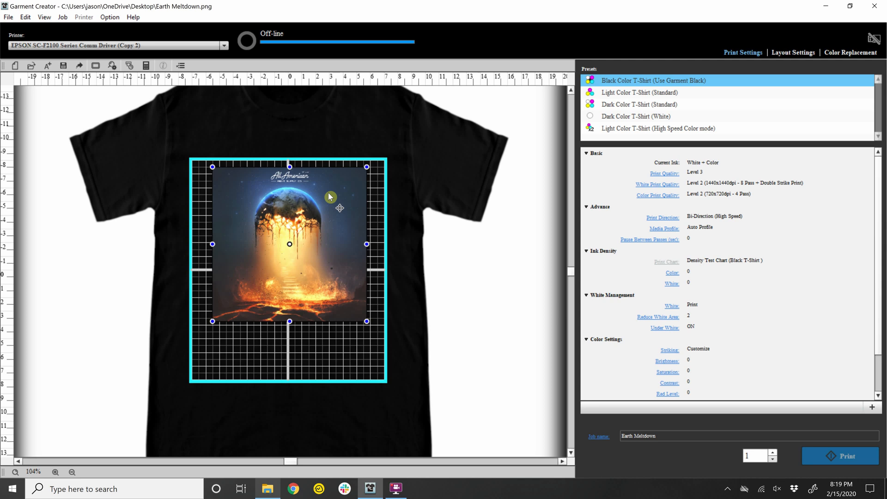
double_click(329, 193)
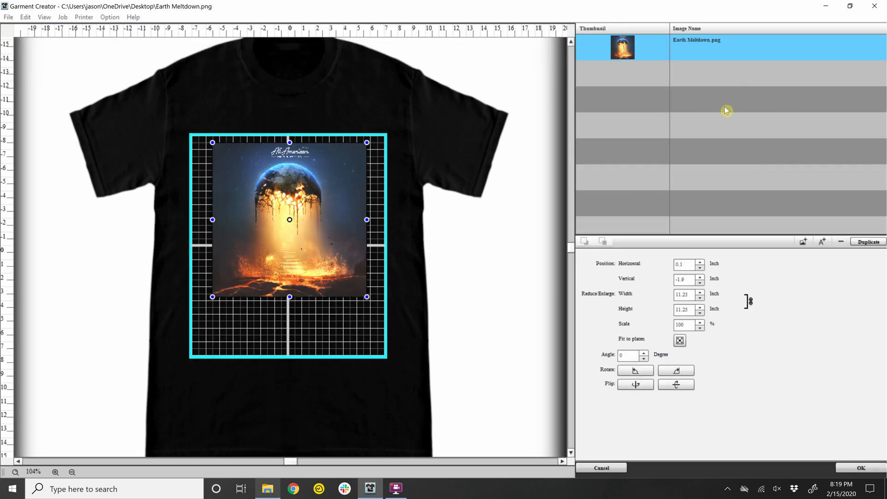
left_click(802, 245)
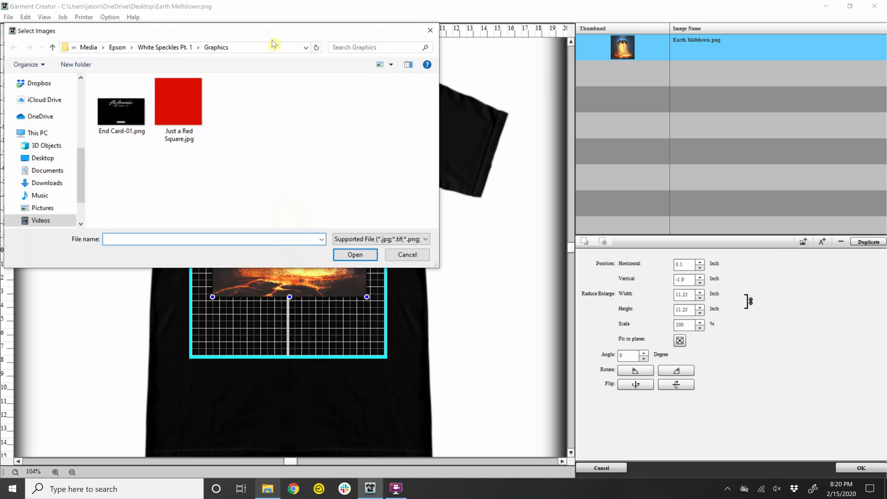
left_click_drag(272, 13, 701, 73)
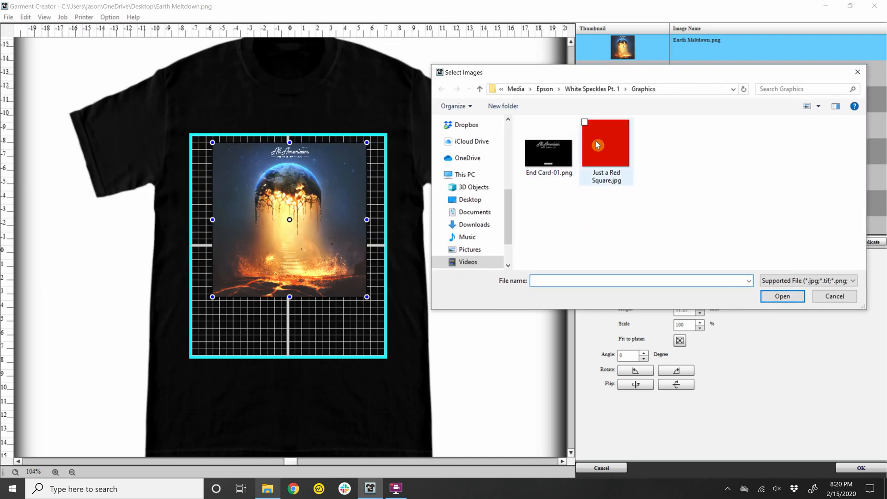
left_click_drag(598, 145, 299, 273)
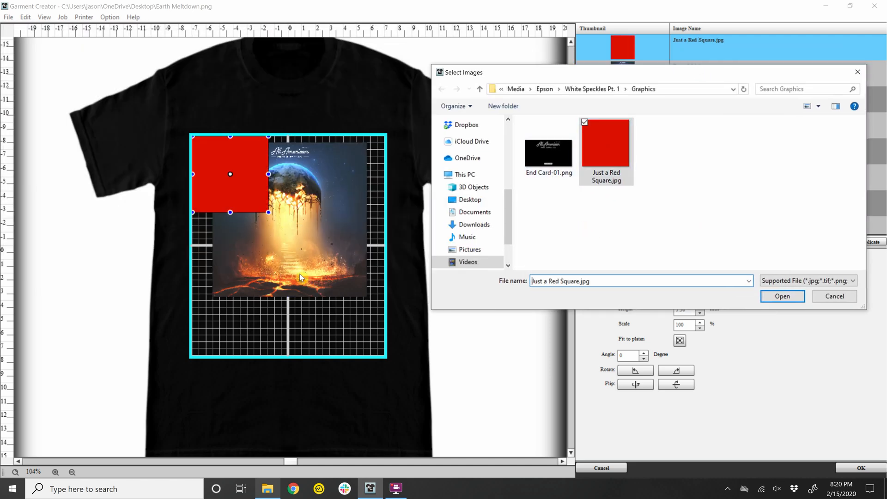
left_click(834, 296)
Move the red square to about 3.32, 2.77 inches and the Earth Meltdown image to about -0.73, -1.94 inches so they overlap
left_click_drag(244, 165, 377, 293)
left_click(332, 184)
left_click_drag(331, 185, 307, 192)
left_click_drag(339, 287, 336, 264)
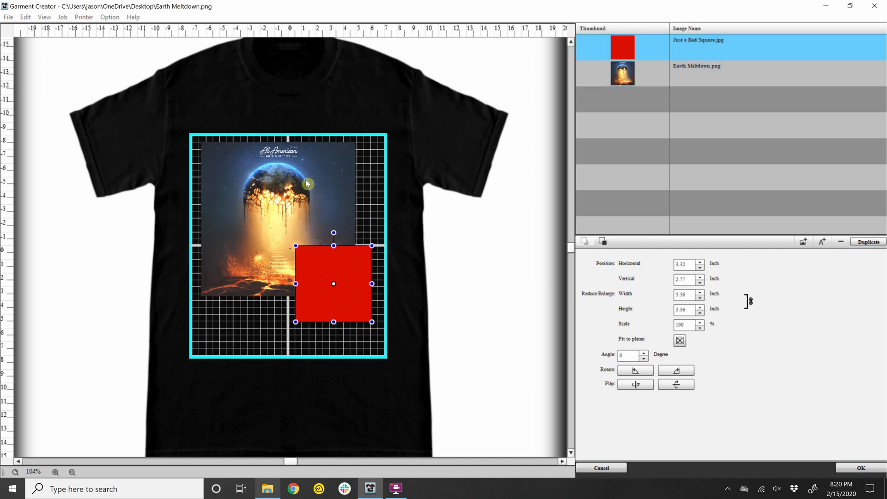
Swap the stacking order of the red square and the Earth Meltdown image back and forth, ending with the square in front
left_click(748, 44)
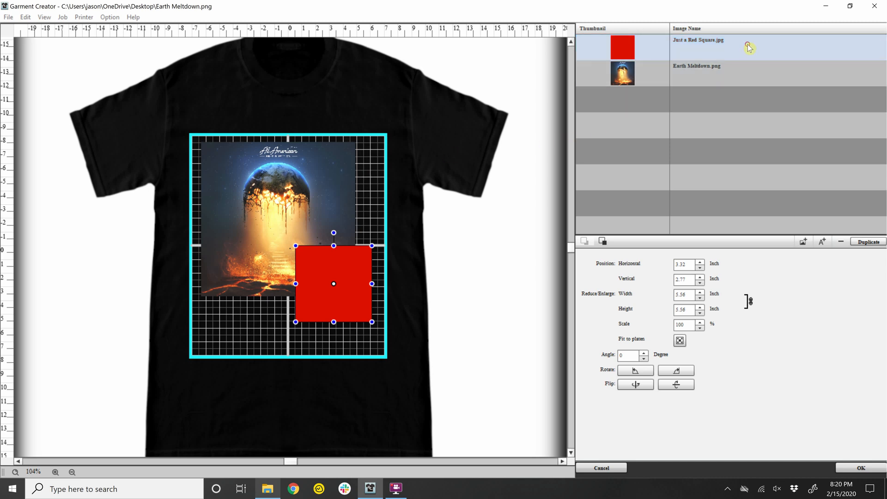
left_click(603, 242)
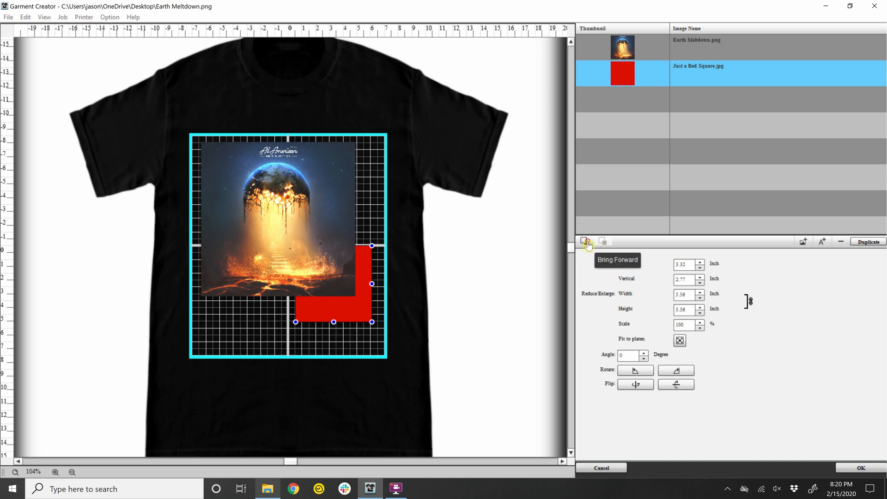
left_click(587, 243)
left_click(725, 83)
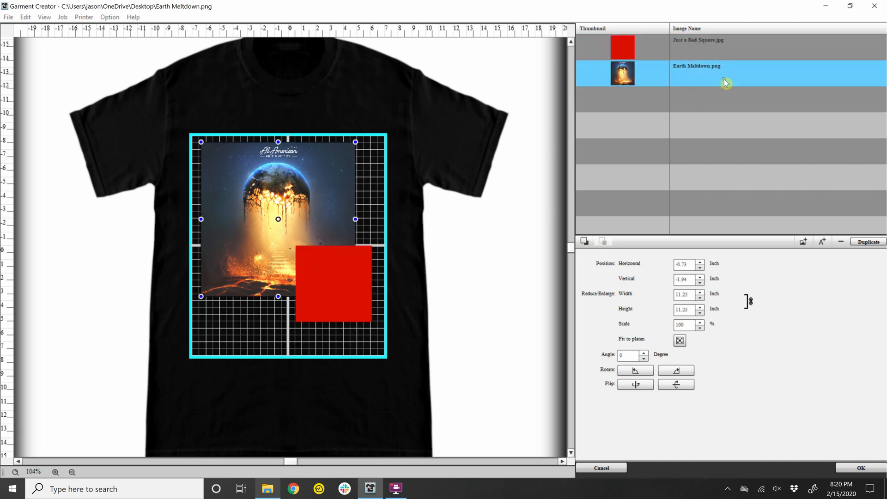
left_click(585, 243)
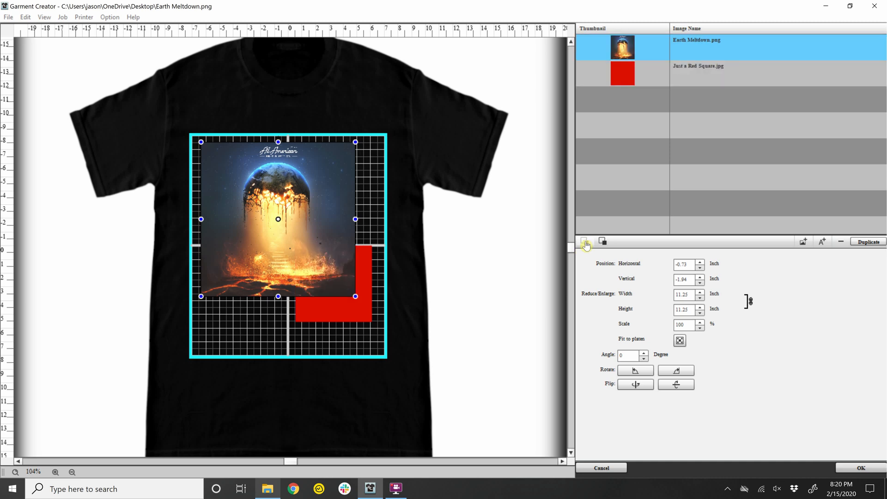
left_click(603, 243)
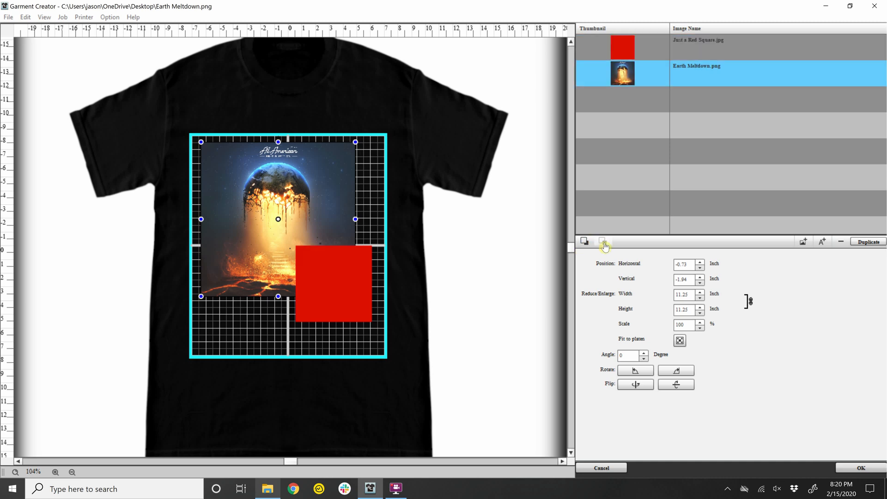
Add a text object reading "Print Tutorial" to the design and set its font to Arial Black
left_click(823, 244)
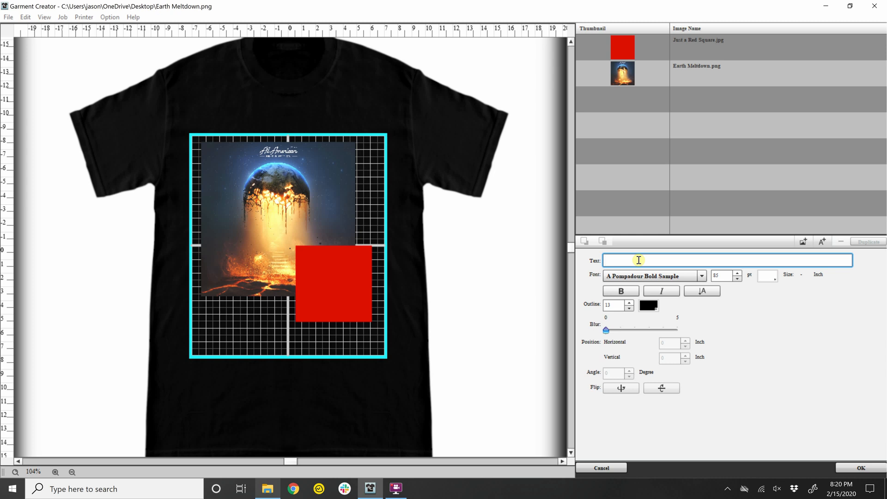
type("Print Tuto")
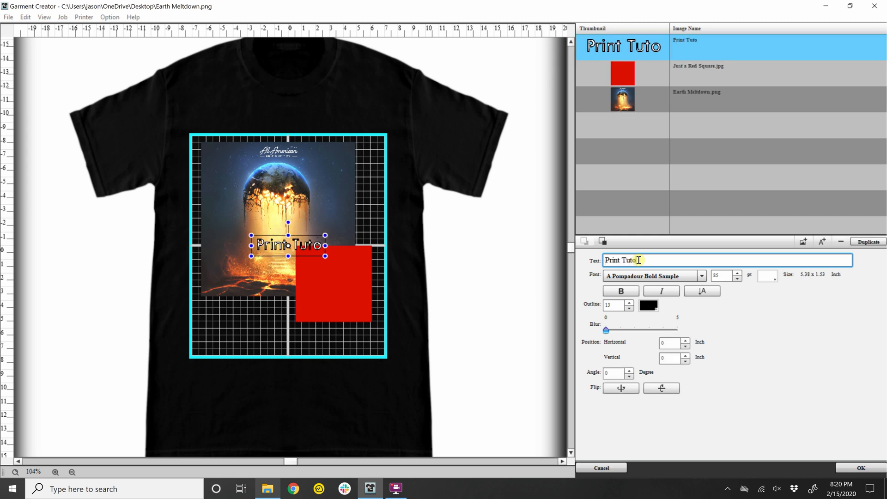
type("rial")
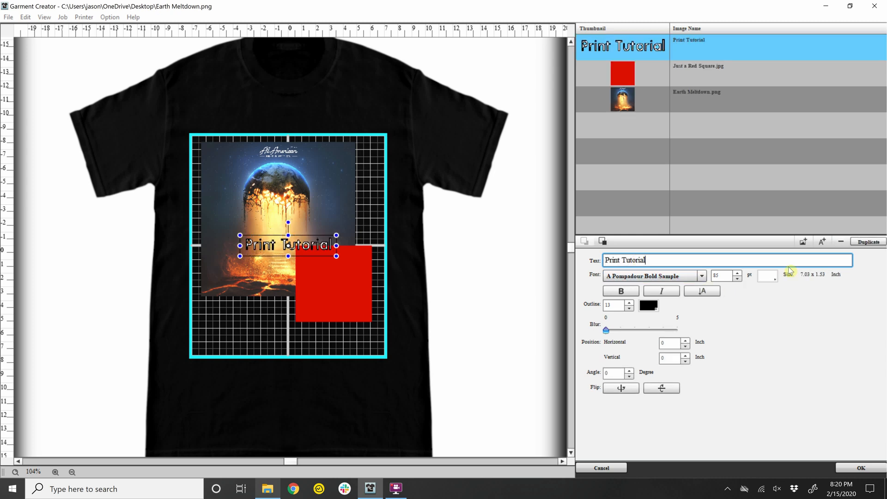
left_click(702, 276)
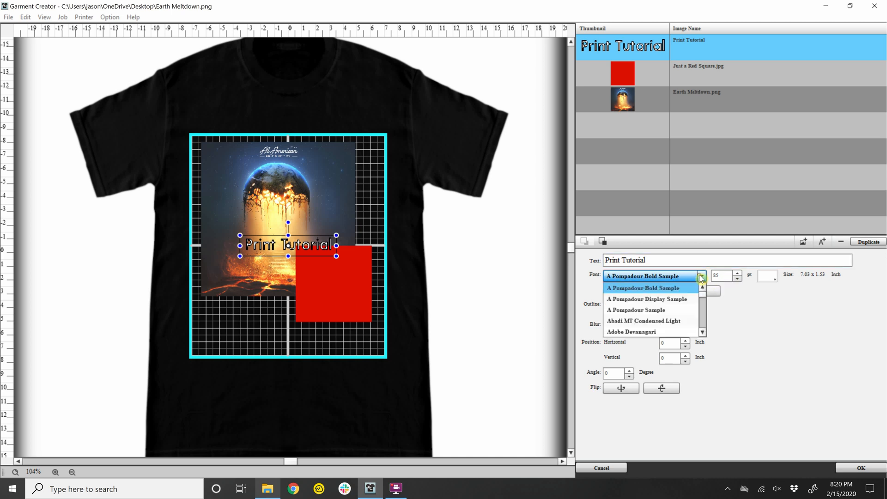
scroll(666, 326, "down", 2)
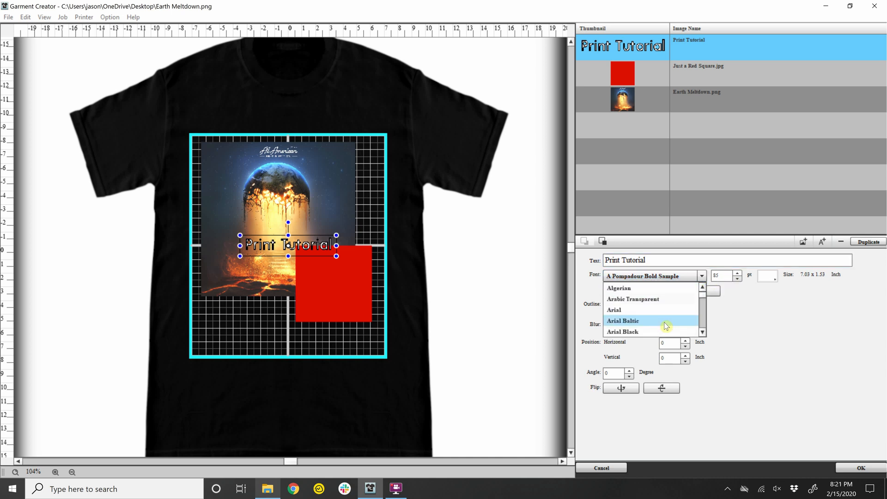
left_click(664, 331)
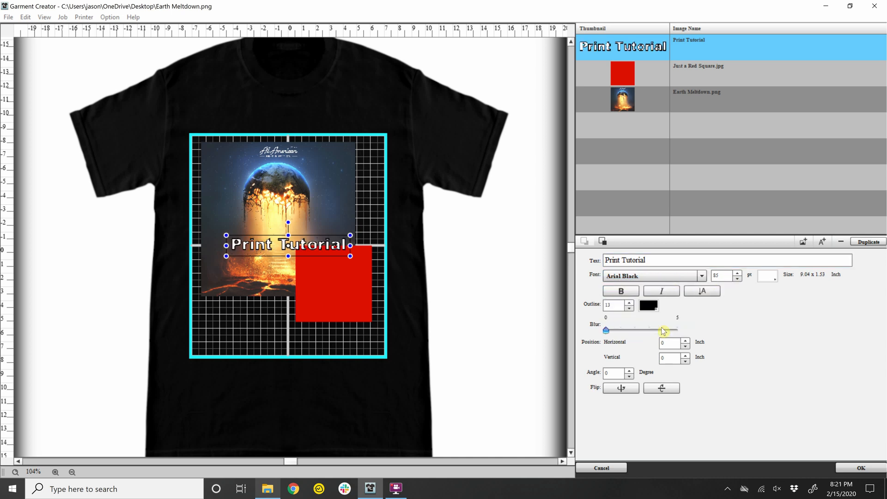
Increase the font size of the "Print Tutorial" text to 104 pt
left_click(715, 276)
left_click_drag(715, 276, 711, 277)
left_click(738, 274)
left_click(738, 274)
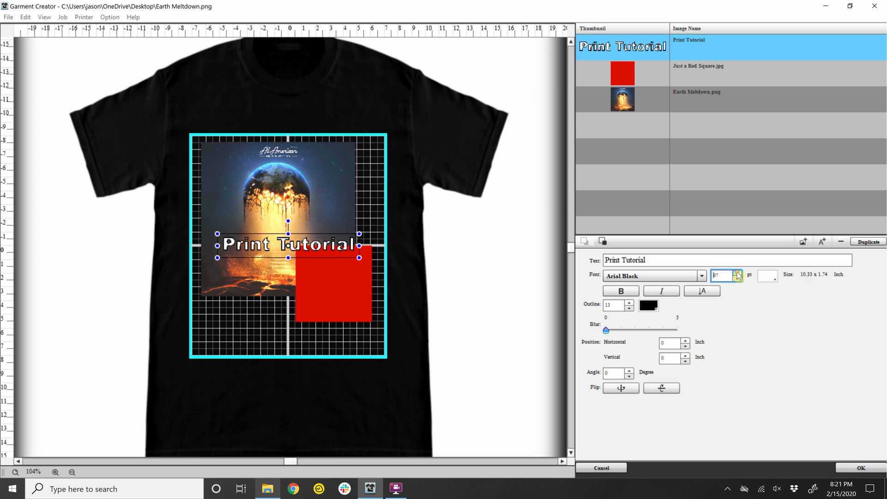
left_click(737, 274)
left_click(739, 273)
left_click_drag(738, 279, 738, 277)
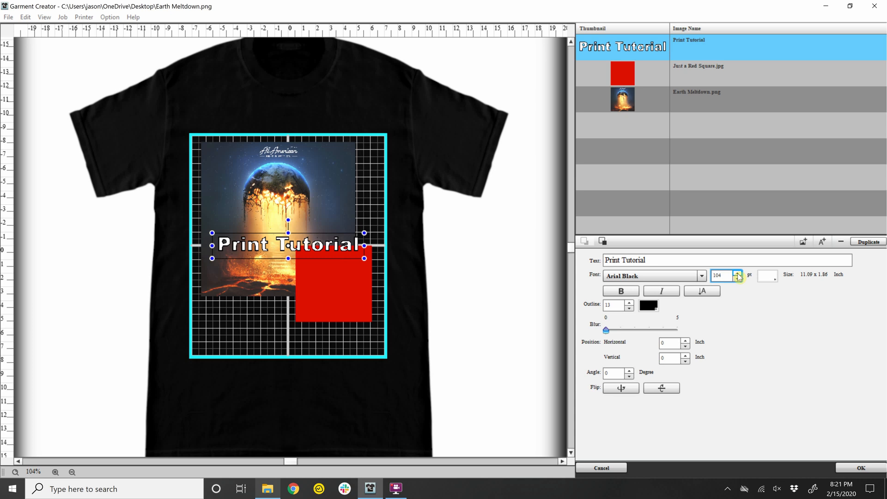
Set the fill colour of the "Print Tutorial" text to purple, hex 800080
left_click(768, 277)
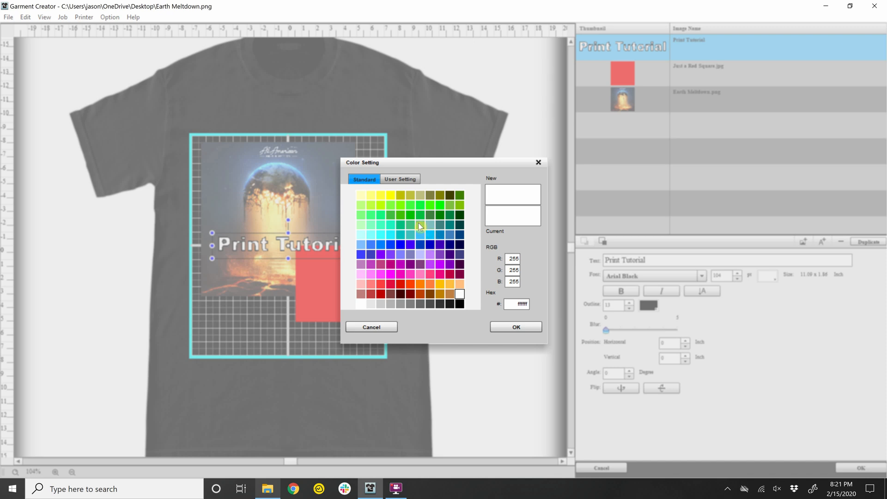
left_click(450, 254)
left_click(430, 254)
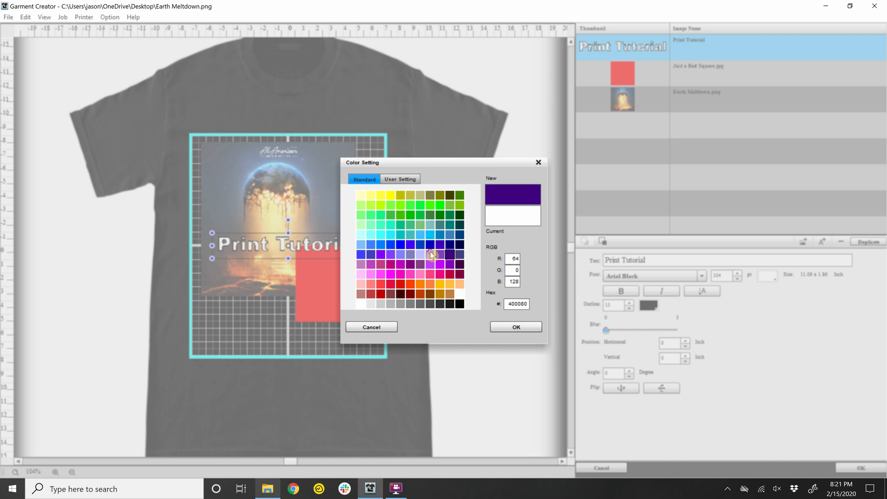
left_click(420, 228)
left_click(404, 249)
left_click(416, 262)
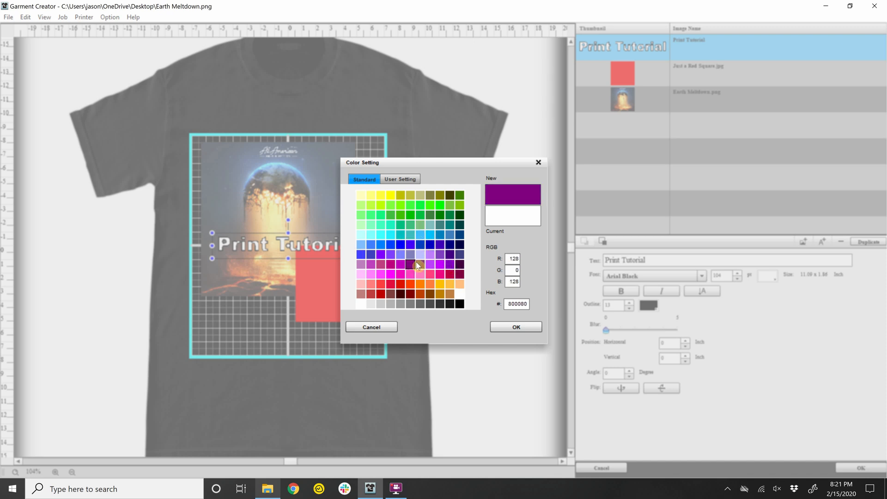
double_click(510, 304)
left_click(525, 327)
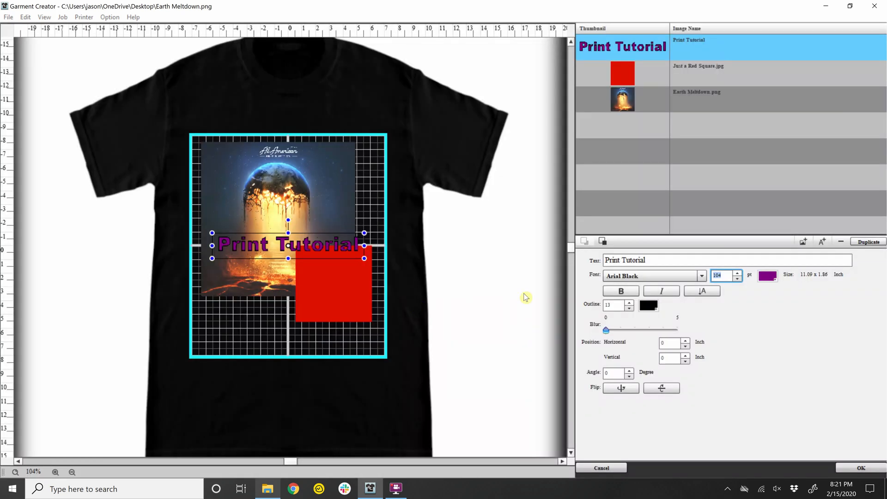
Try the bold and italic styles on the "Print Tutorial" text, returning it to upright letters
left_click(620, 292)
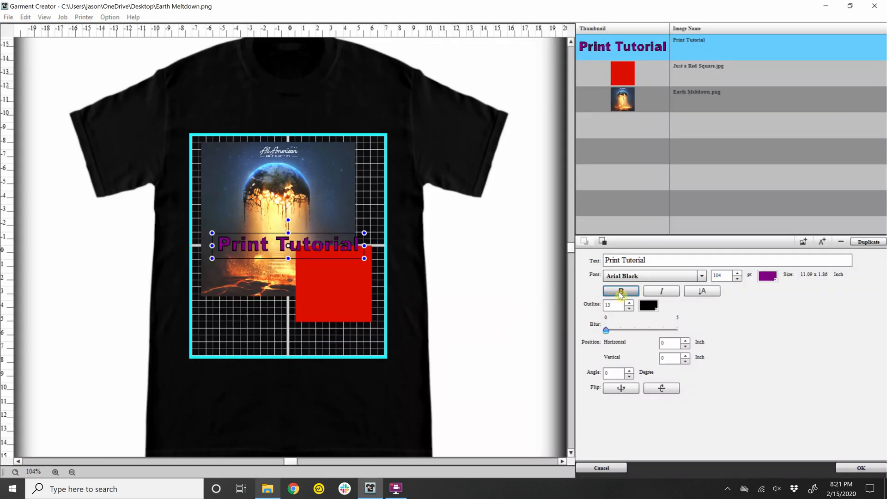
left_click(662, 292)
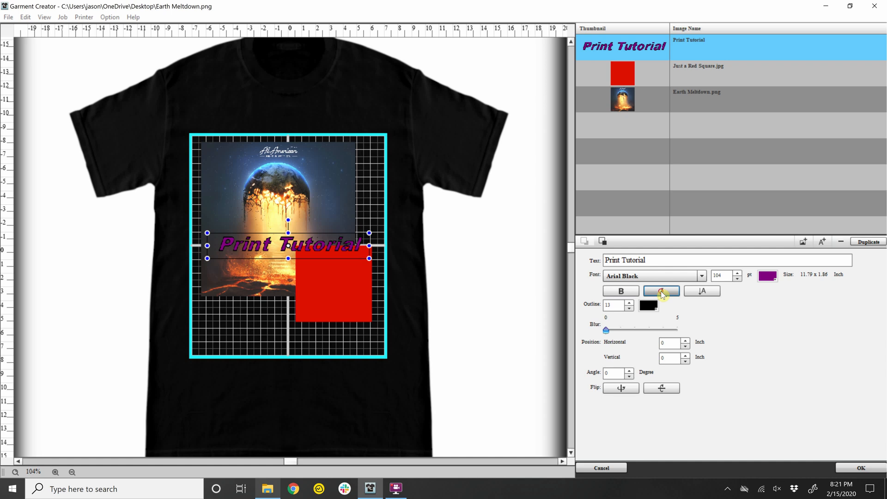
left_click(662, 293)
Switch the "Print Tutorial" text repeatedly between vertical and horizontal orientation, ending with horizontal
left_click(699, 292)
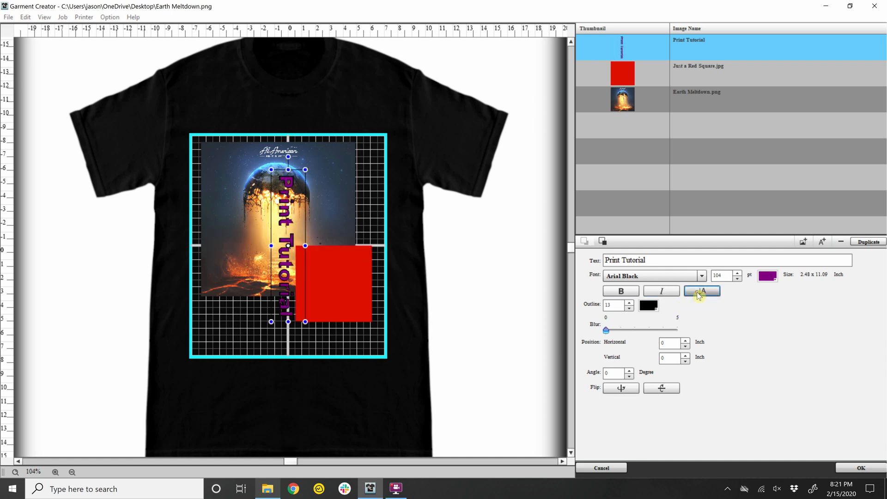
left_click(699, 293)
left_click(698, 294)
left_click(699, 293)
left_click(699, 294)
left_click(698, 294)
left_click(699, 293)
left_click(699, 293)
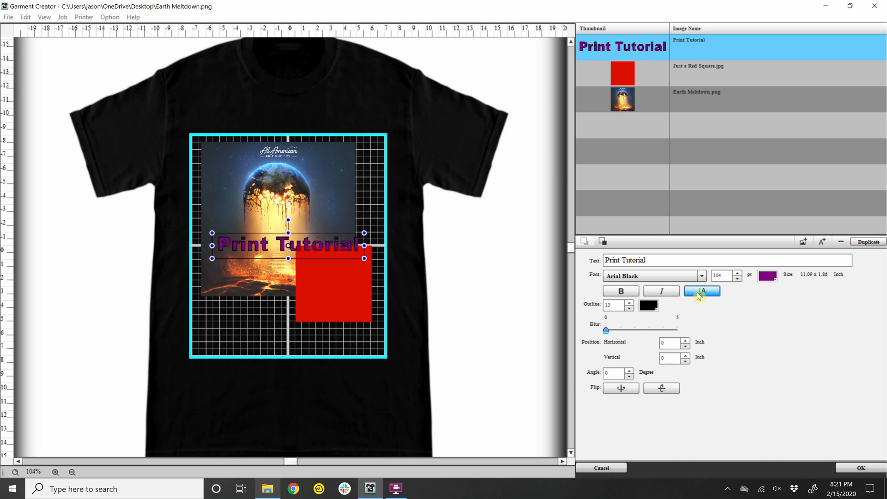
Set the "Print Tutorial" text's outline to 0 and its fill colour to white, hex ffffff
double_click(617, 305)
left_click(767, 276)
left_click(362, 305)
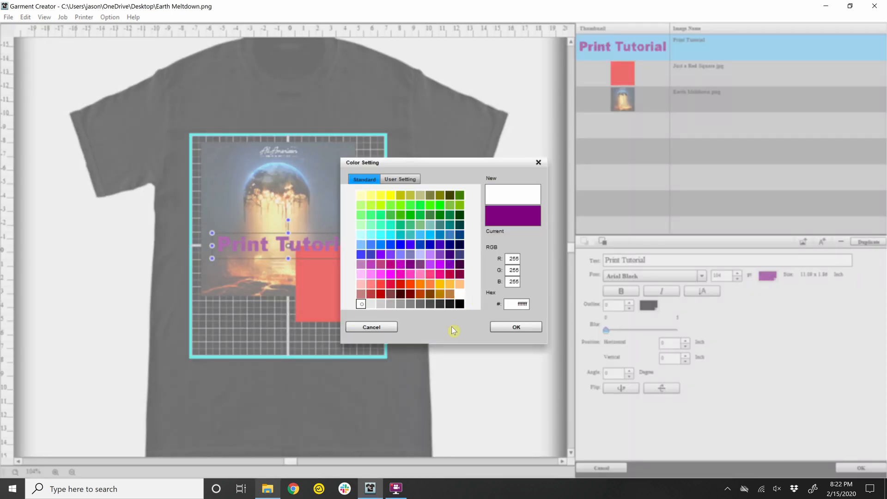
left_click(512, 327)
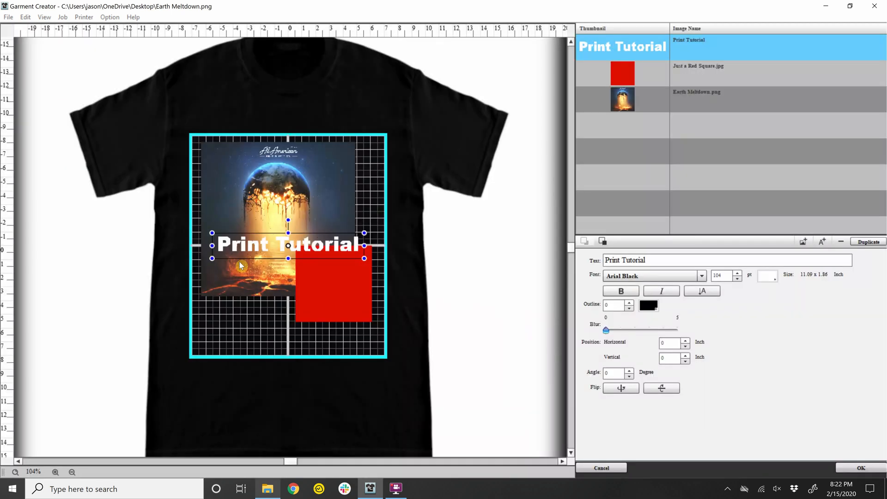
Give the "Print Tutorial" text an outline of 19 in bright green
left_click(629, 303)
left_click(629, 303)
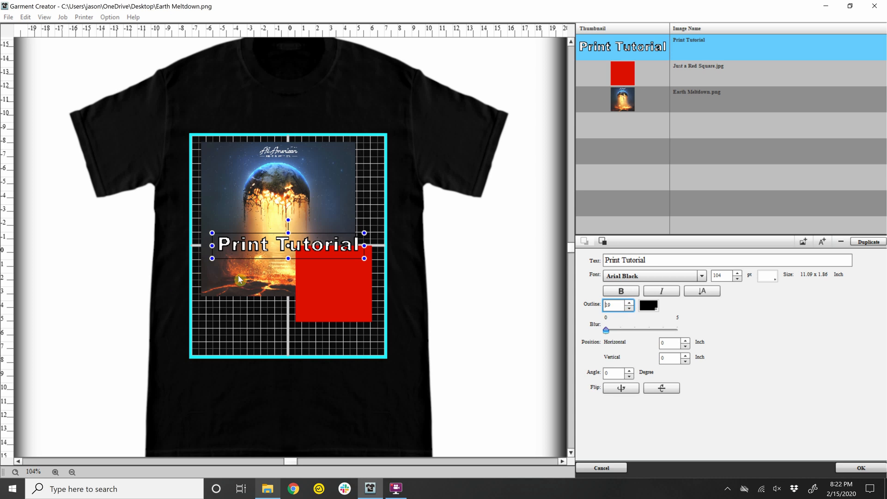
left_click(649, 307)
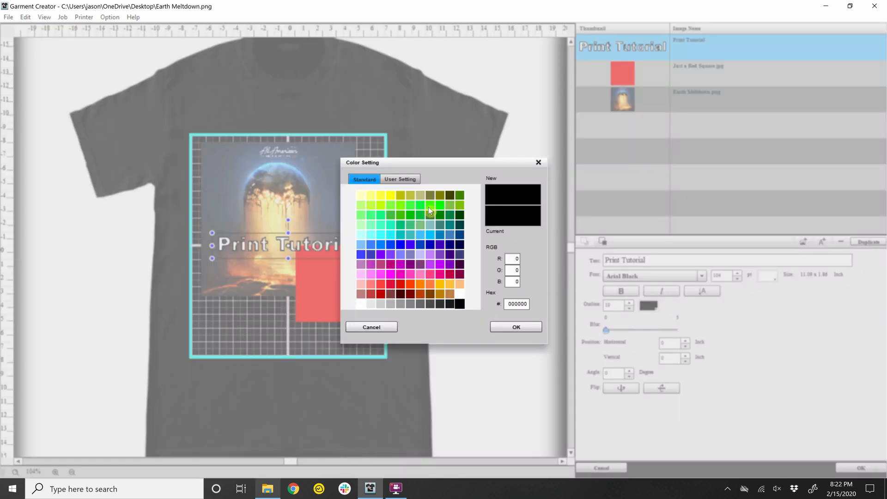
left_click(434, 204)
left_click(514, 328)
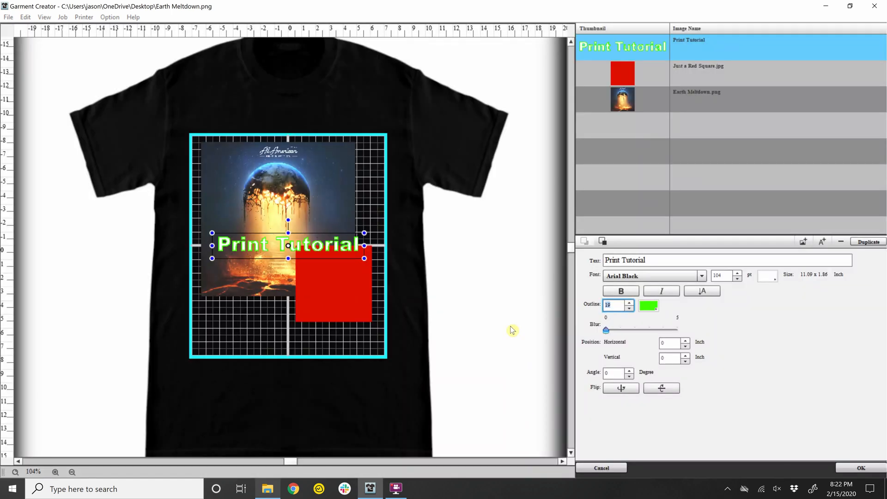
Move the text down over the red square's lower edge and try sending it behind both images, returning it to the front
left_click(329, 257)
left_click_drag(329, 258, 328, 322)
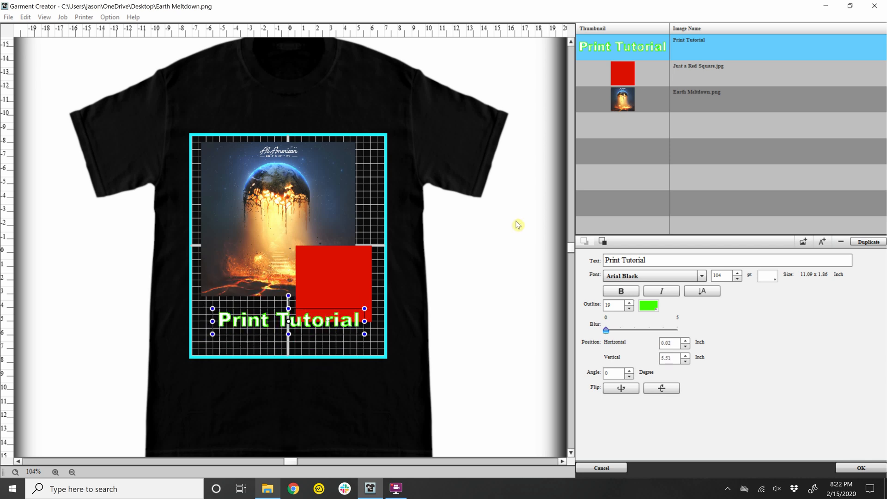
left_click(602, 241)
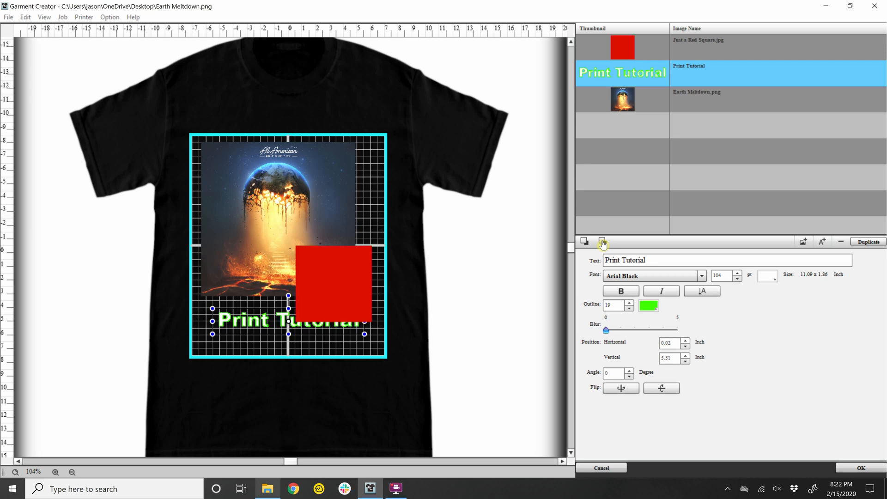
left_click(602, 242)
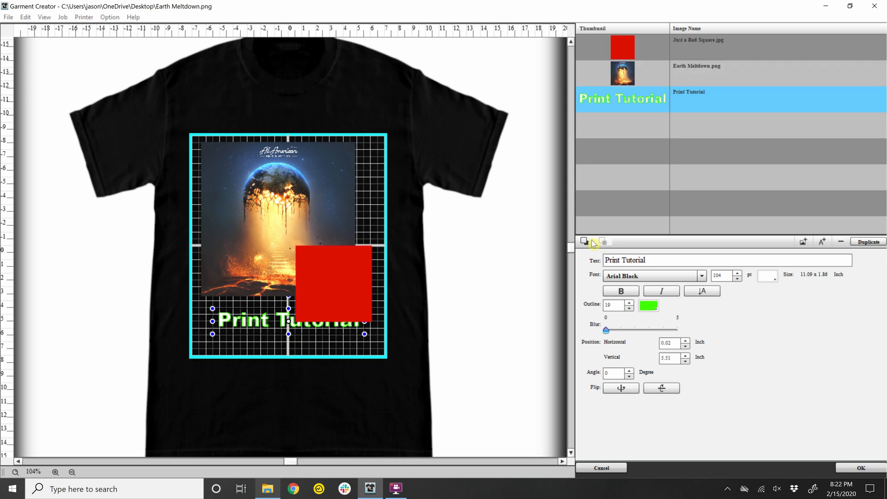
left_click(585, 242)
left_click(585, 241)
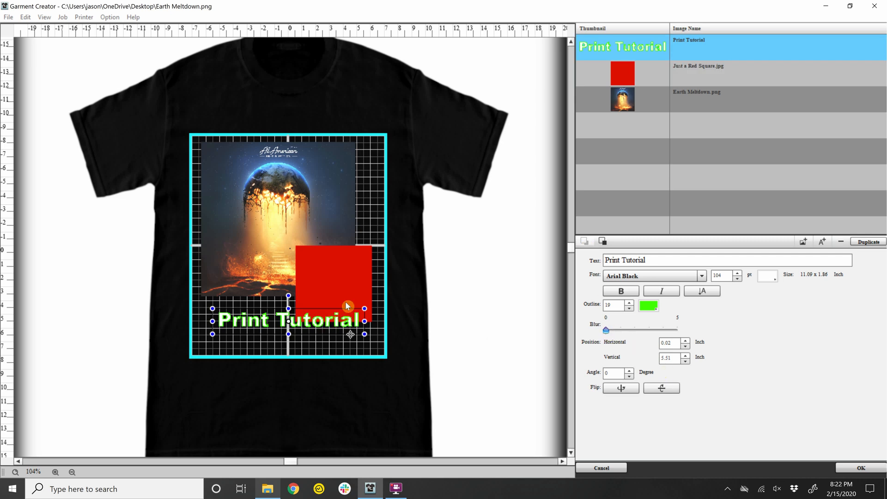
Move the text up over the globe and try the maximum blur of 5 on it, resetting the blur to 0
left_click_drag(341, 322, 338, 194)
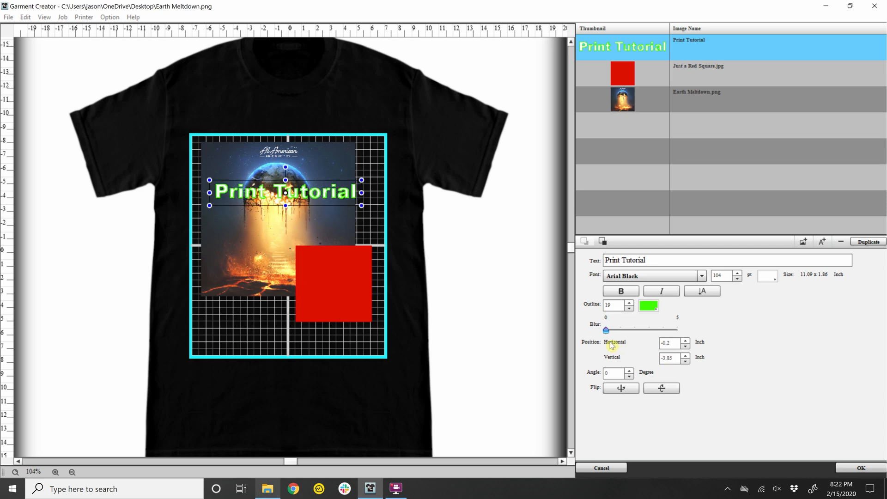
left_click_drag(609, 331, 678, 331)
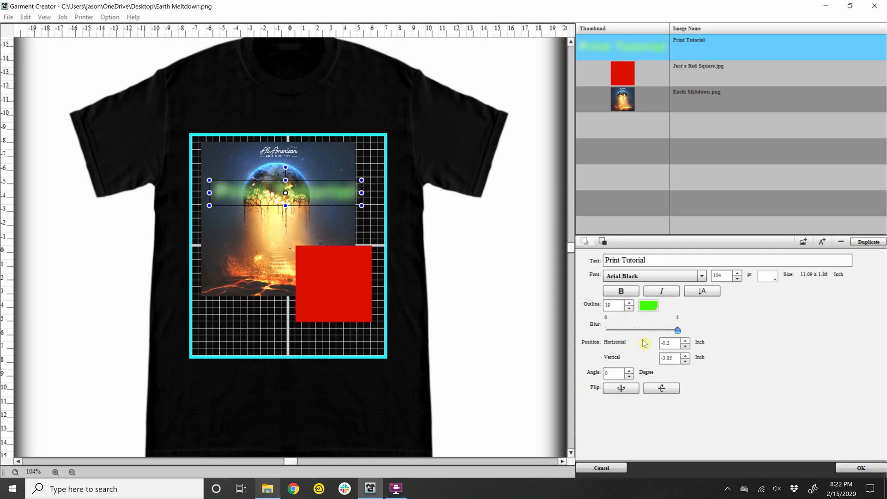
left_click(605, 330)
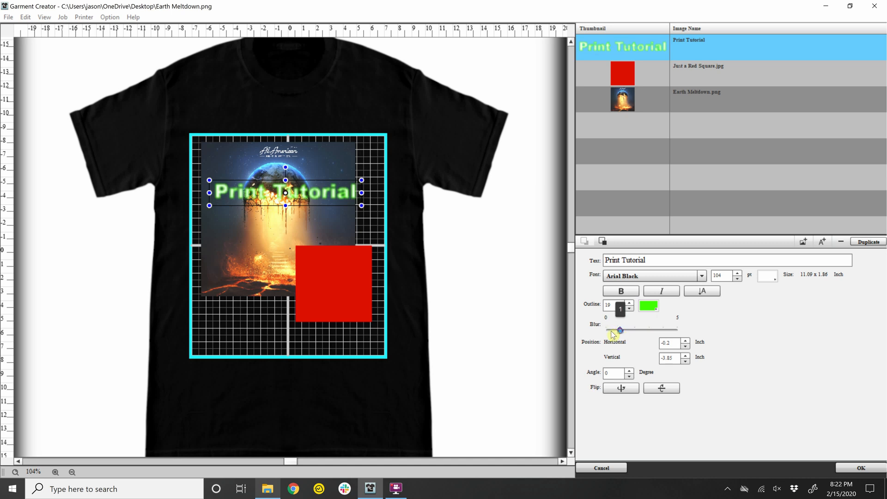
left_click_drag(611, 331, 602, 331)
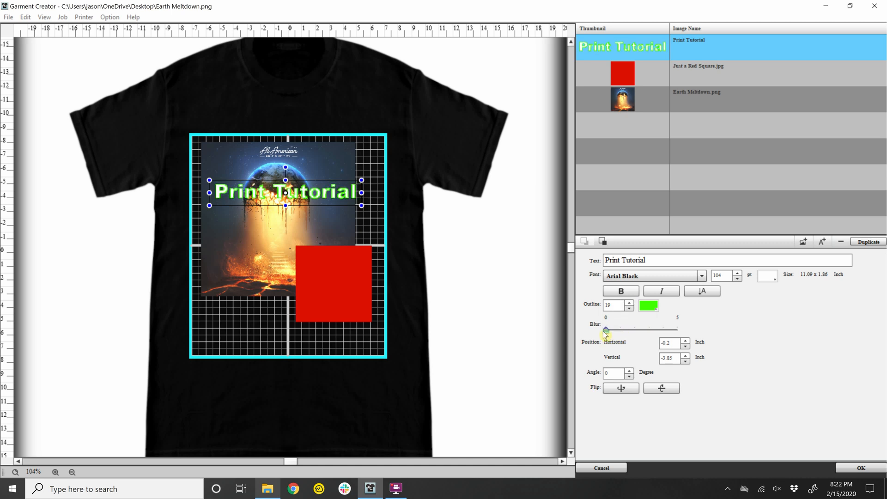
Try a vertical position of 1 inch for the text, ending with a vertical position of 0
double_click(670, 358)
type("1")
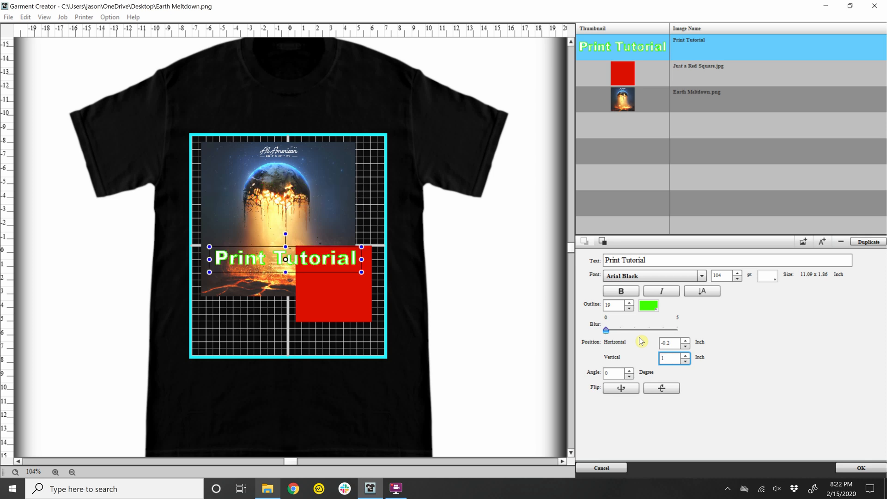
type("0")
key("BackSpace")
key("BackSpace")
type("0")
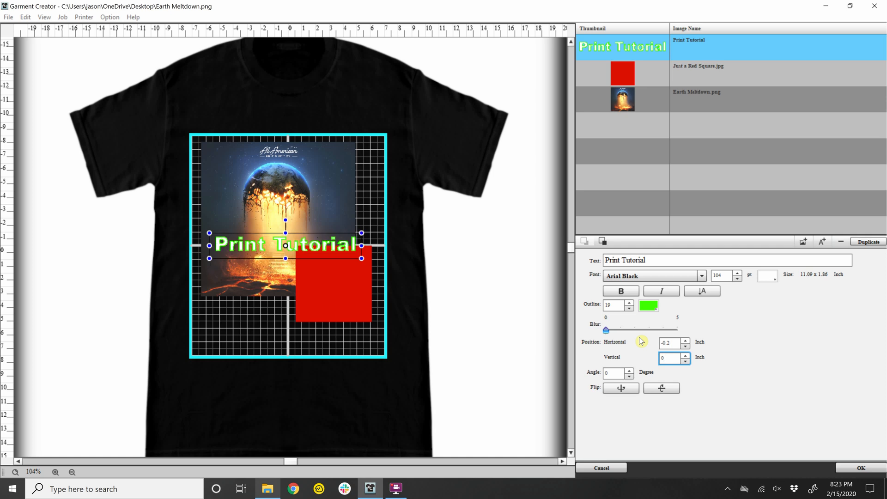
Try a 45-degree angle and the horizontal and vertical flips on the text, ending with it level and unflipped
left_click(614, 373)
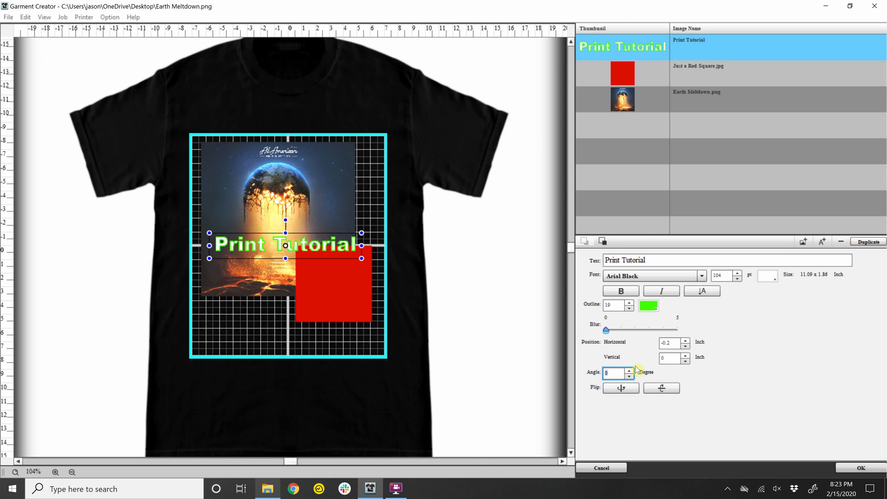
type("45")
left_click(626, 391)
left_click(626, 391)
left_click(661, 391)
left_click(661, 392)
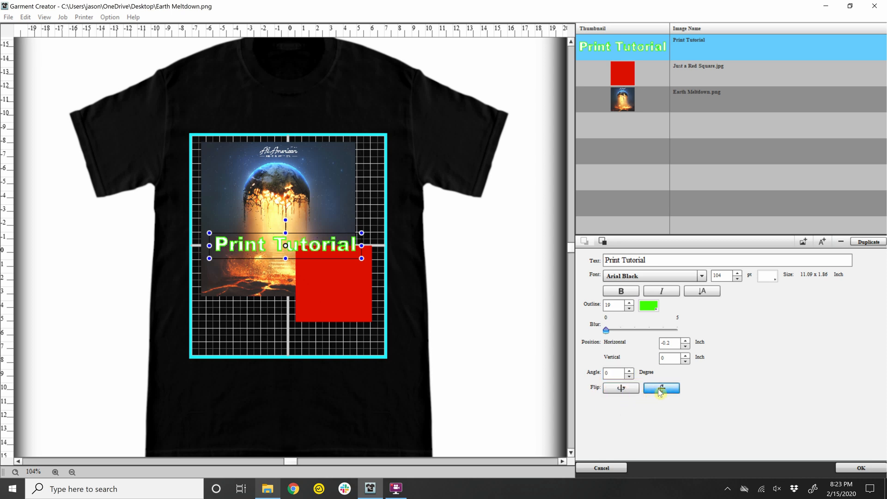
left_click(661, 390)
left_click(661, 391)
Move the text near the artwork's top edge, duplicate it, and place the copy at about 0.47 inch horizontal, -1.69 inch vertical
left_click_drag(315, 243, 314, 167)
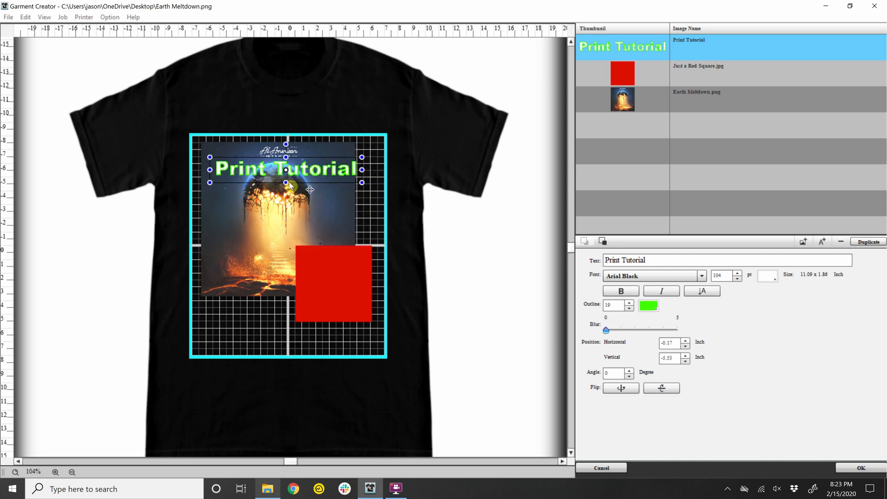
left_click(869, 242)
left_click_drag(315, 167, 323, 222)
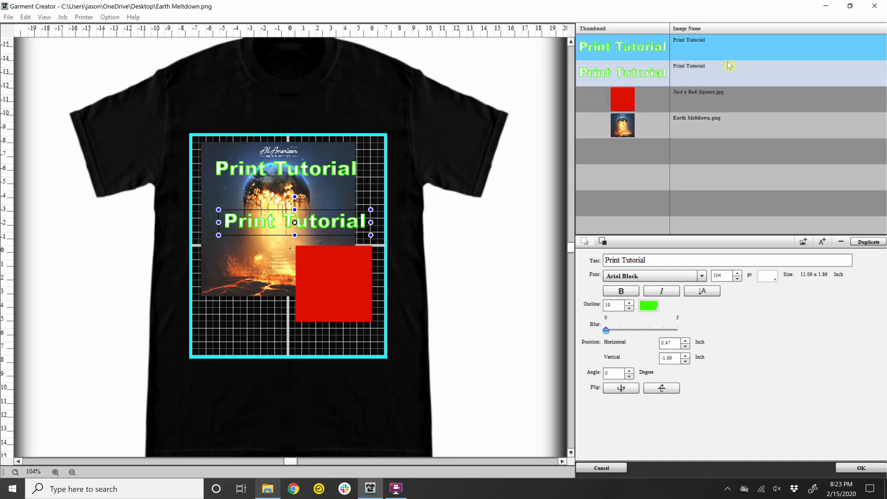
Send the text copy behind the red square, move it to about -0.1 by 3.22 inches, and apply the layout edits
left_click(642, 48)
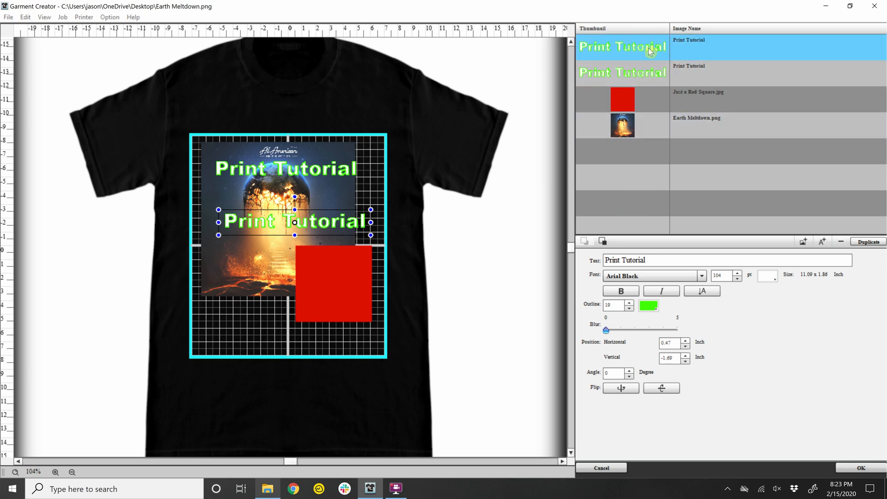
left_click(605, 243)
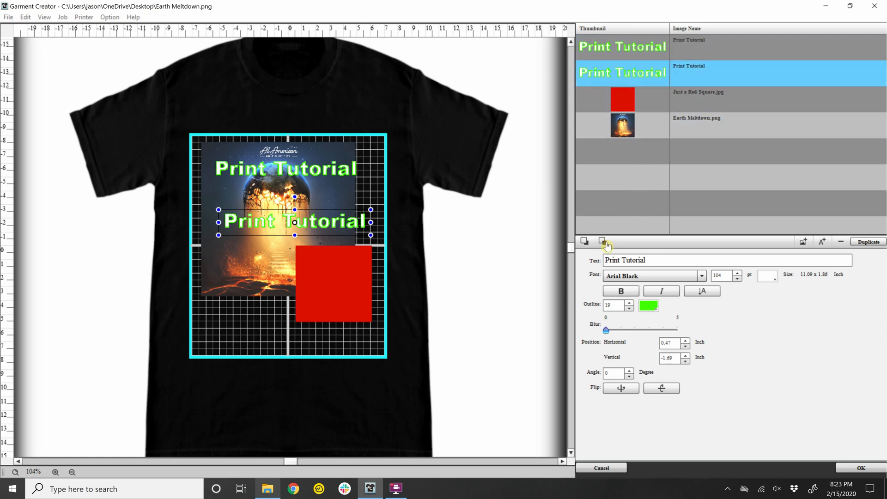
left_click(604, 242)
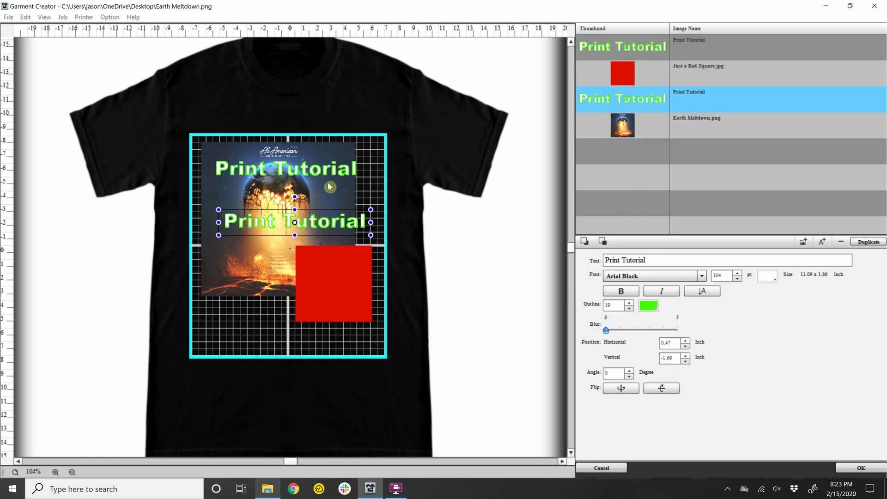
left_click_drag(323, 220, 321, 274)
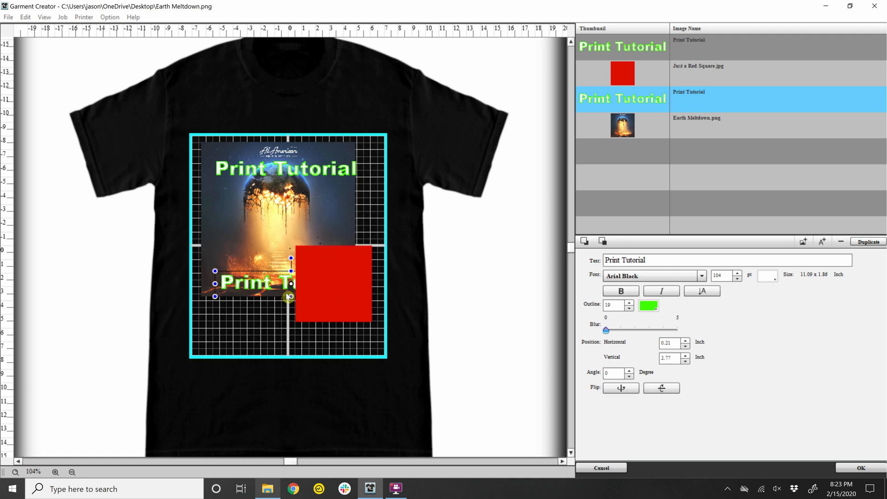
mouse_move(289, 250)
left_mouse_down()
mouse_move(292, 181)
mouse_move(283, 263)
left_mouse_up()
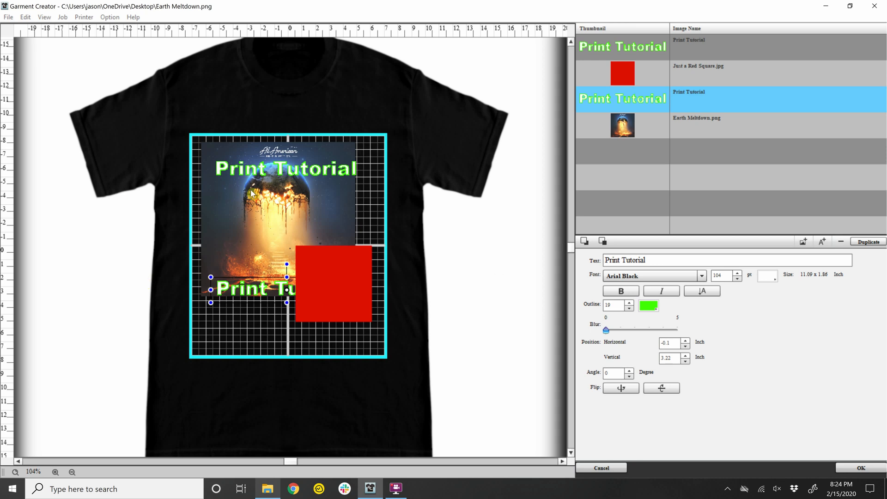
left_click(861, 467)
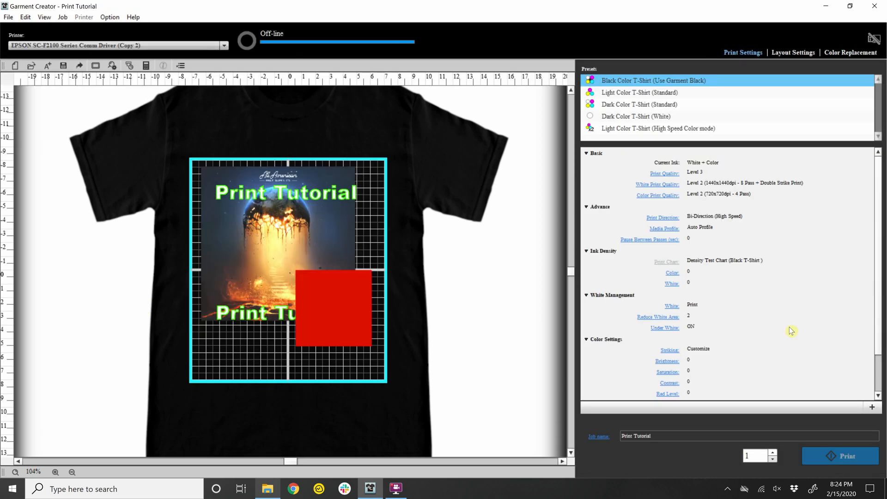
Move the combined images and text as one group slightly right and down within the print area
left_click_drag(264, 257, 296, 236)
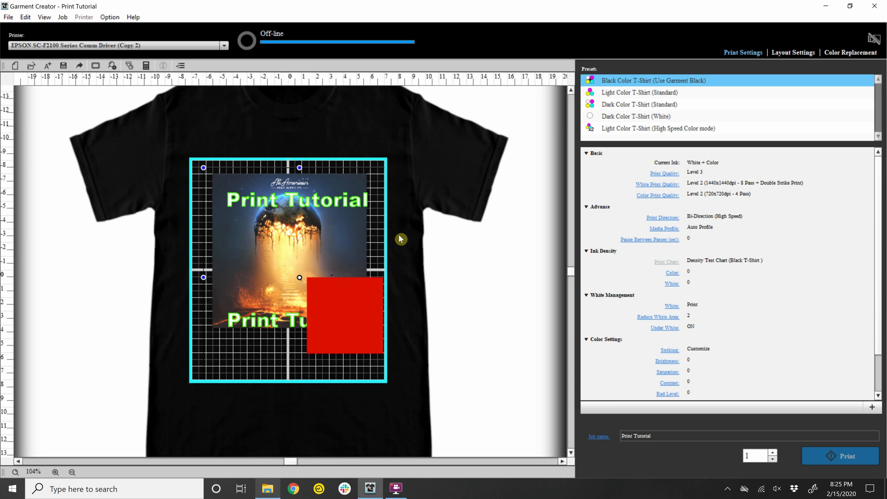
left_click(408, 232)
left_click(342, 228)
Reopen the layout for editing, delete both "Print Tutorial" texts and the red square, and apply the changes
double_click(269, 237)
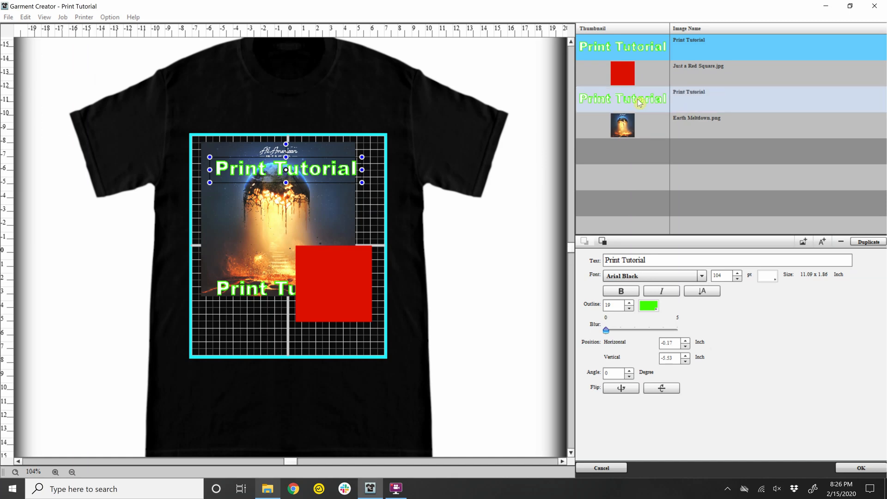
left_click(700, 100)
left_click(841, 242)
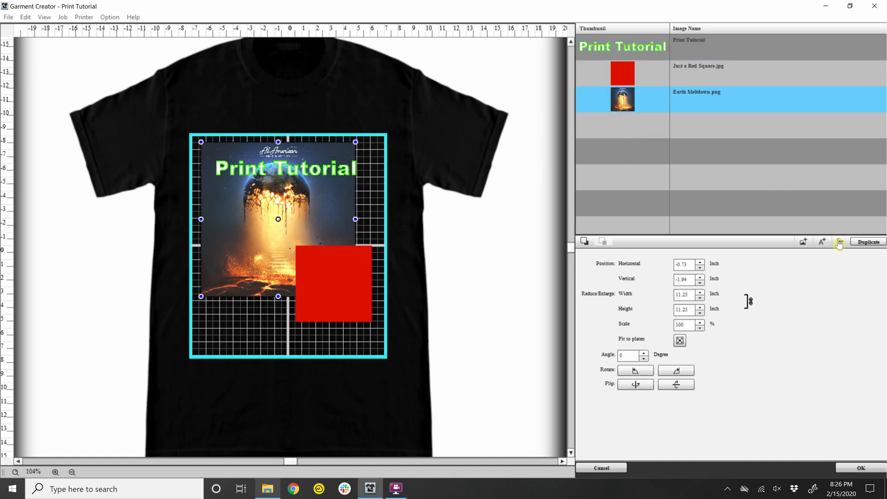
left_click(840, 242)
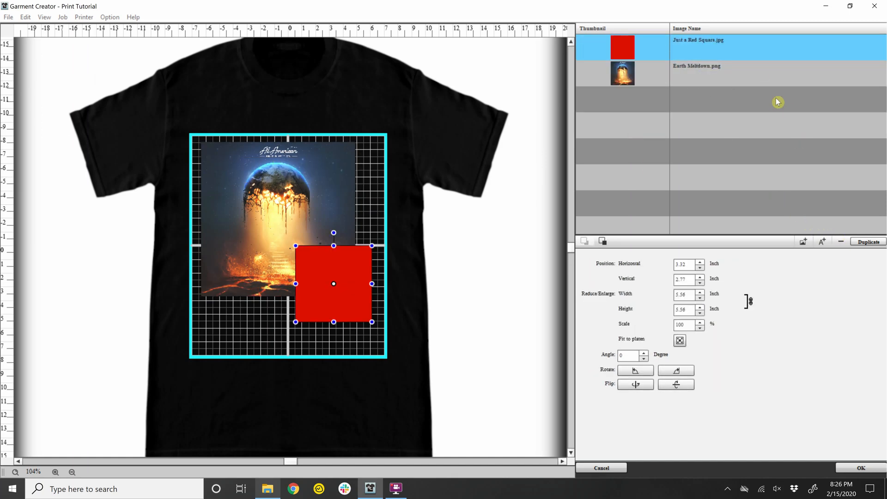
left_click(842, 243)
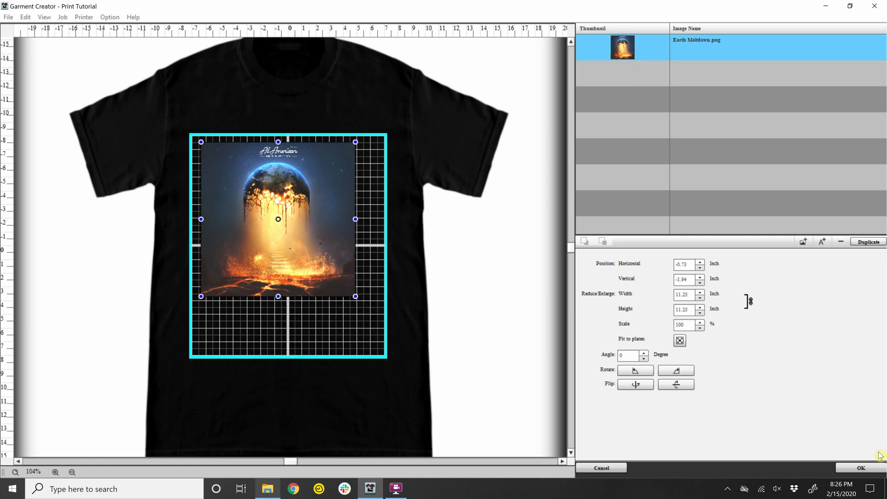
left_click(862, 468)
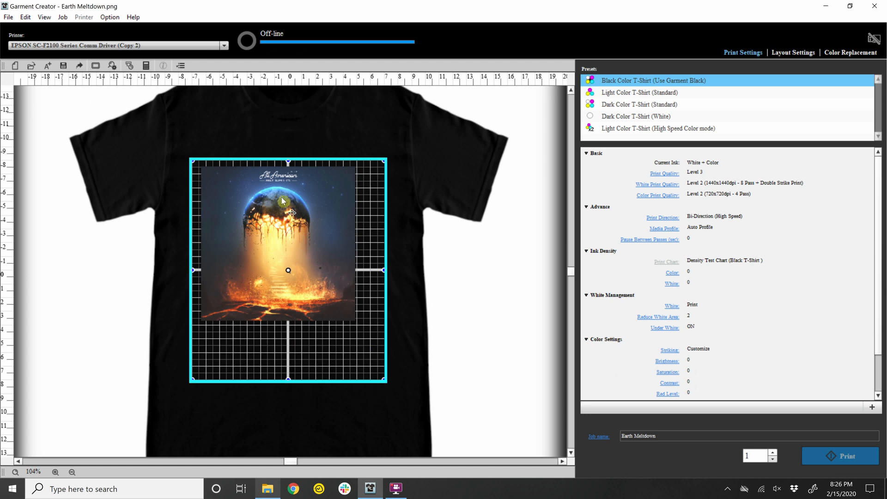
Move the artwork about 1 inch right within the print area, and replace the dark colour near its lower-right corner with transparency
mouse_move(283, 199)
left_mouse_down()
mouse_move(307, 222)
mouse_move(297, 197)
left_mouse_up()
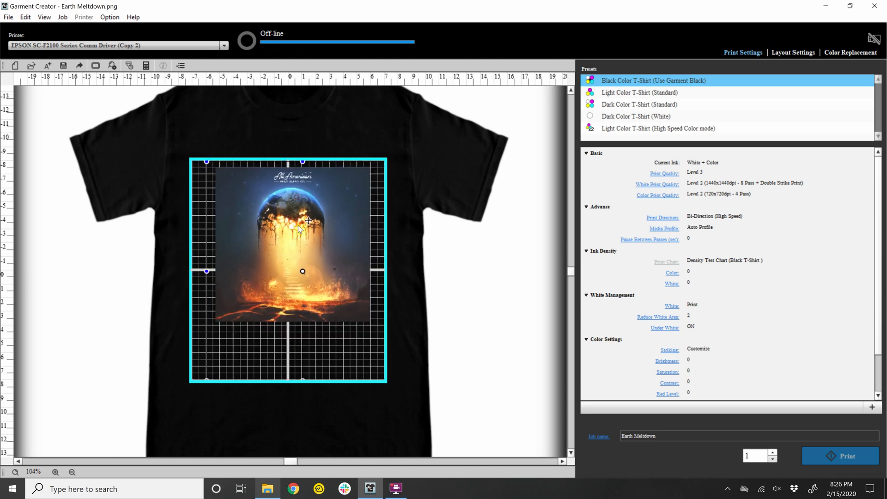
scroll(299, 231, "up", 2)
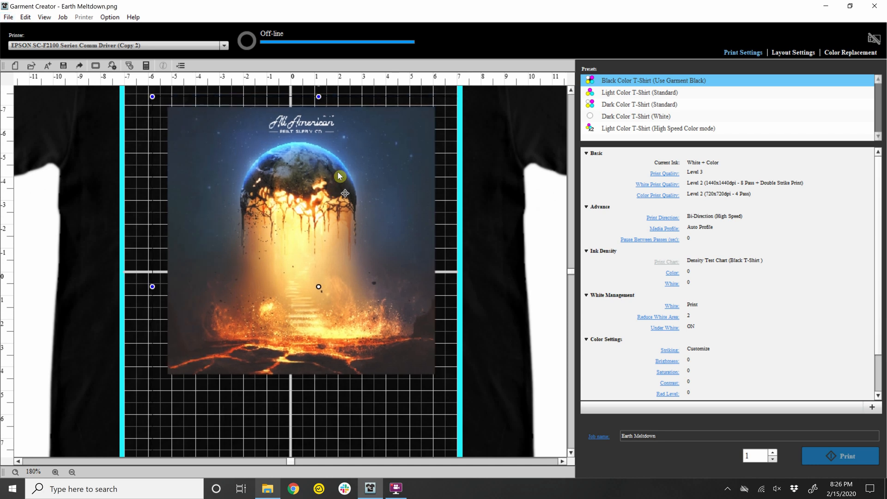
left_click(842, 55)
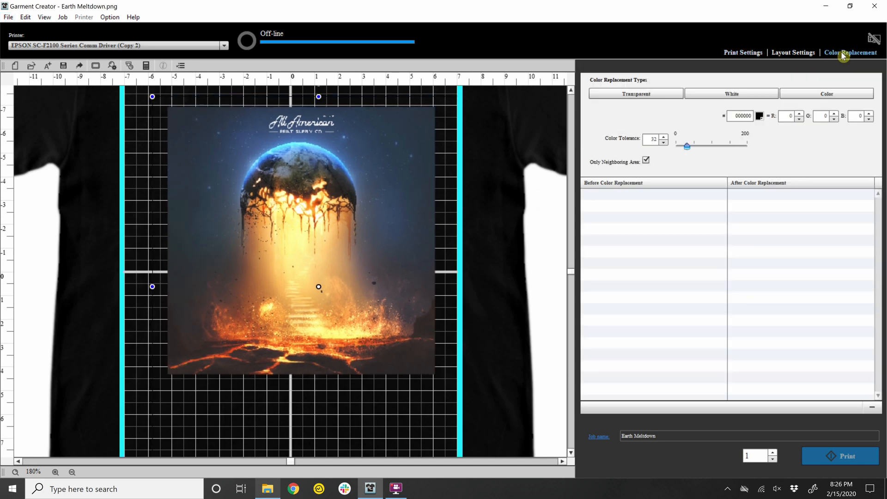
left_click(649, 96)
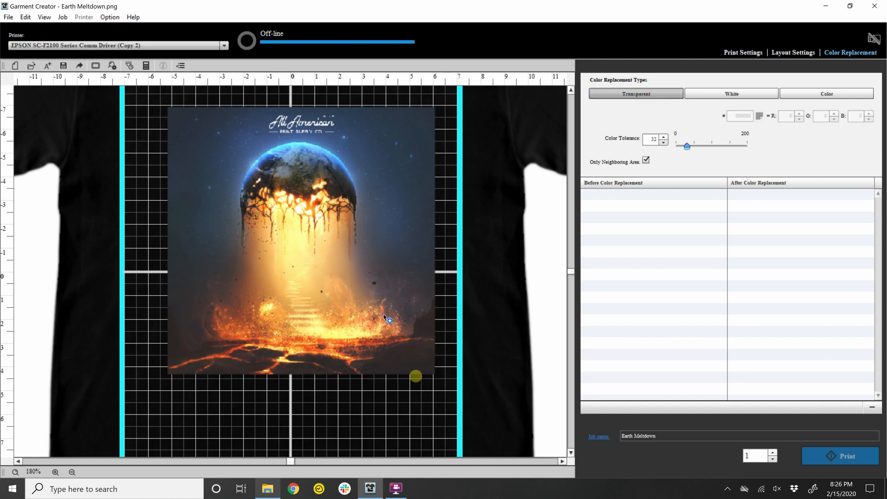
left_click(408, 368)
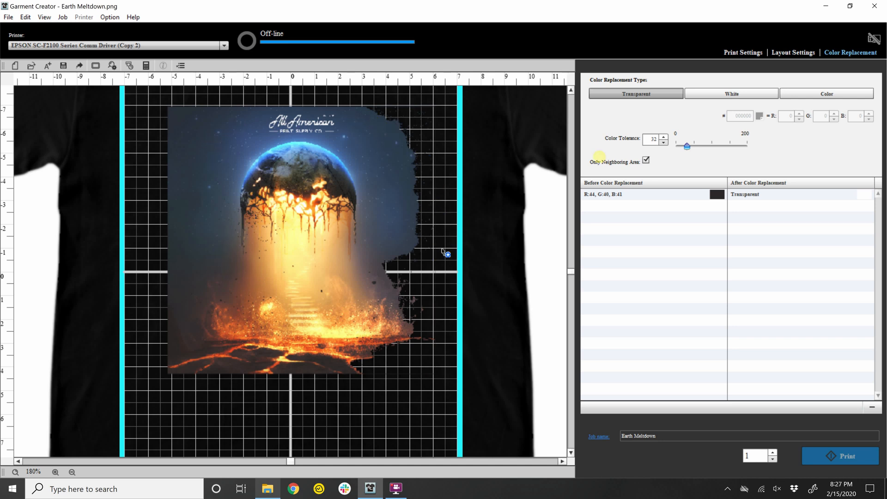
Replace the dark blue background near the artwork's upper-left with white, and the pale yellow glow beneath the planet with green 40ff00
left_click(730, 94)
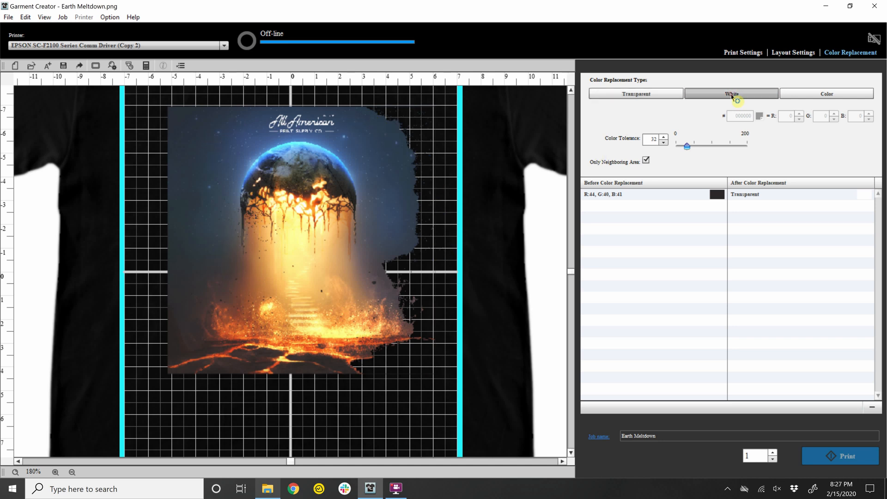
left_click(191, 157)
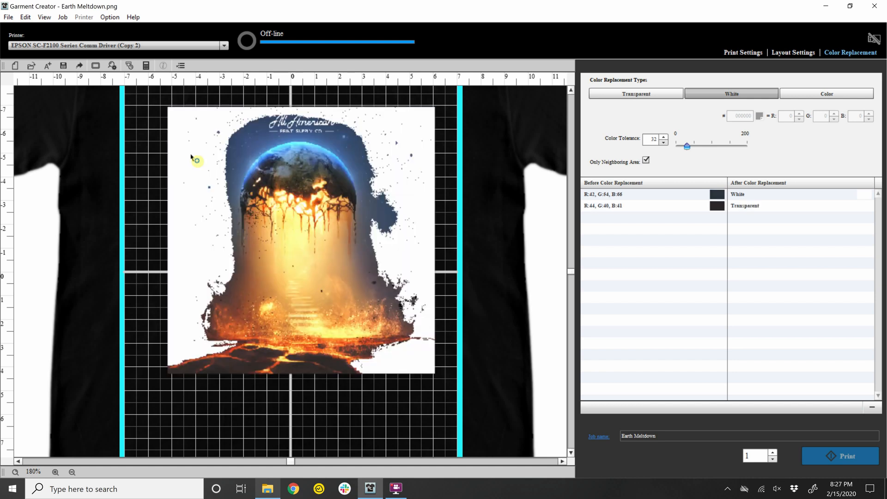
left_click(836, 97)
left_click(760, 116)
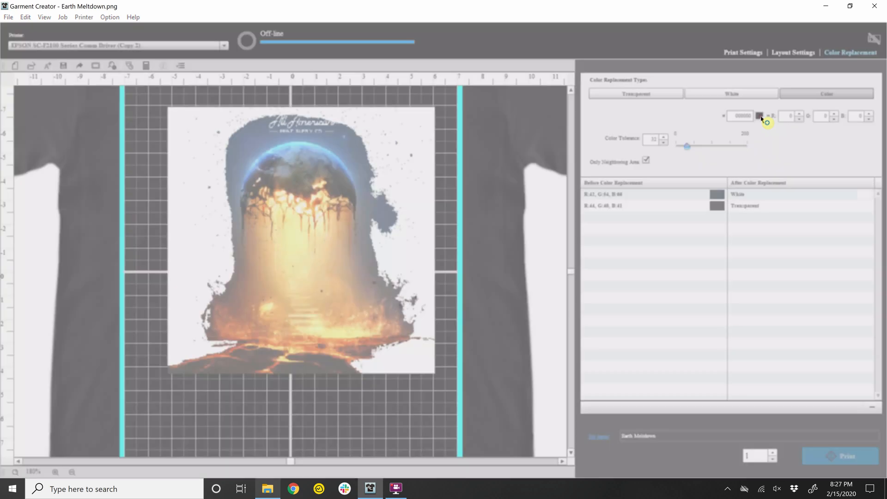
left_click(430, 204)
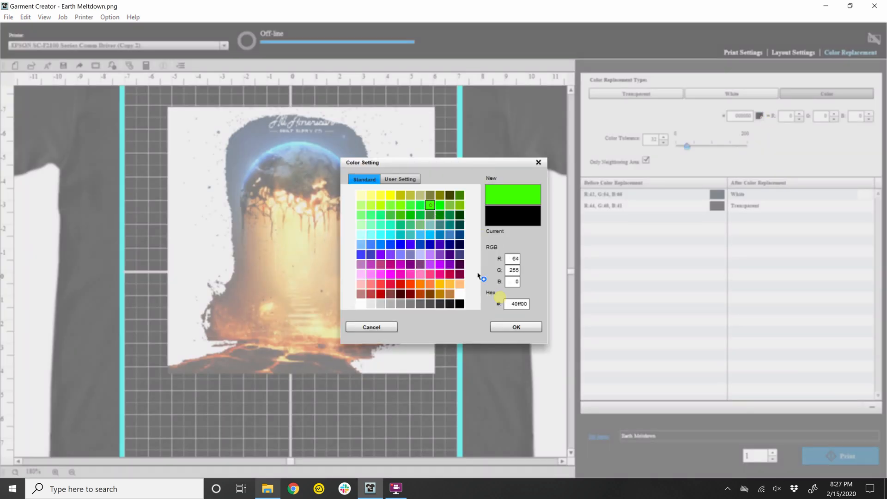
left_click(515, 326)
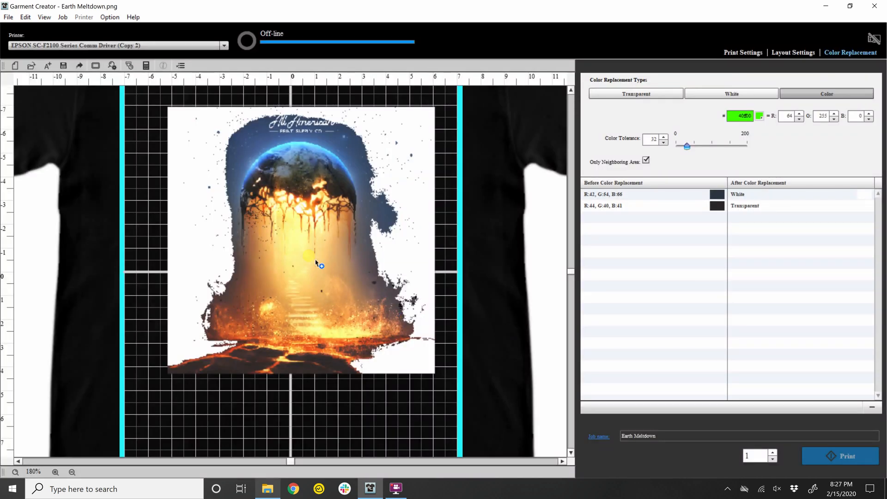
left_click(292, 239)
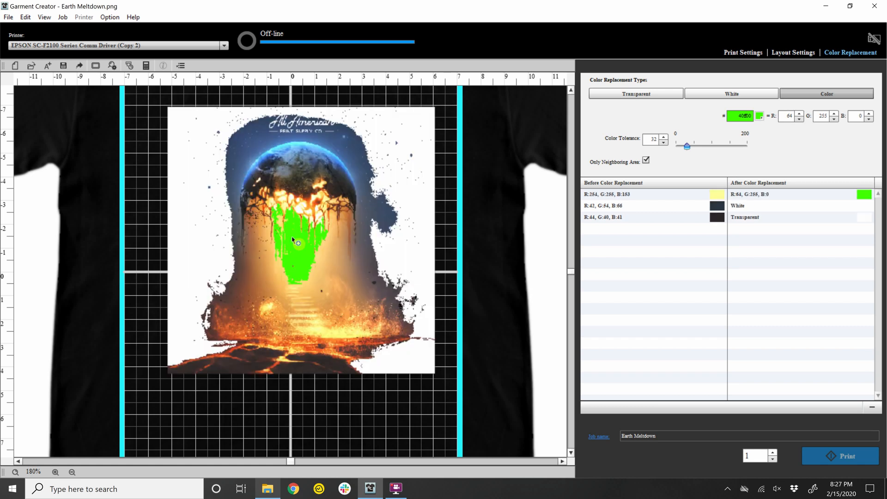